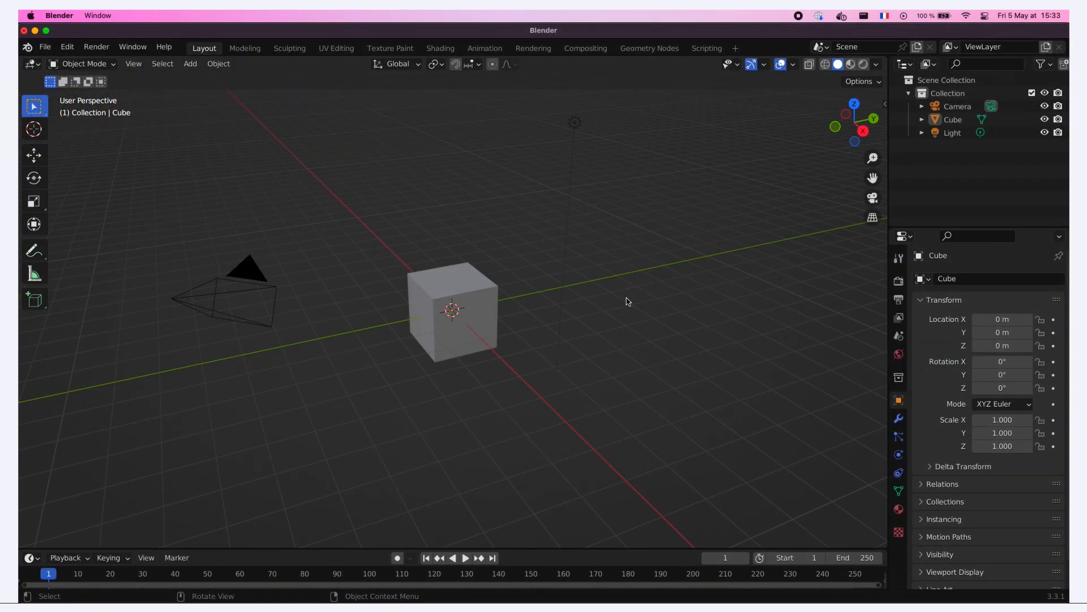
Enable Cavity in the viewport shading for the cube, with screen-space Ridge at 2.0 and Valley at 0.3
left_click(481, 331)
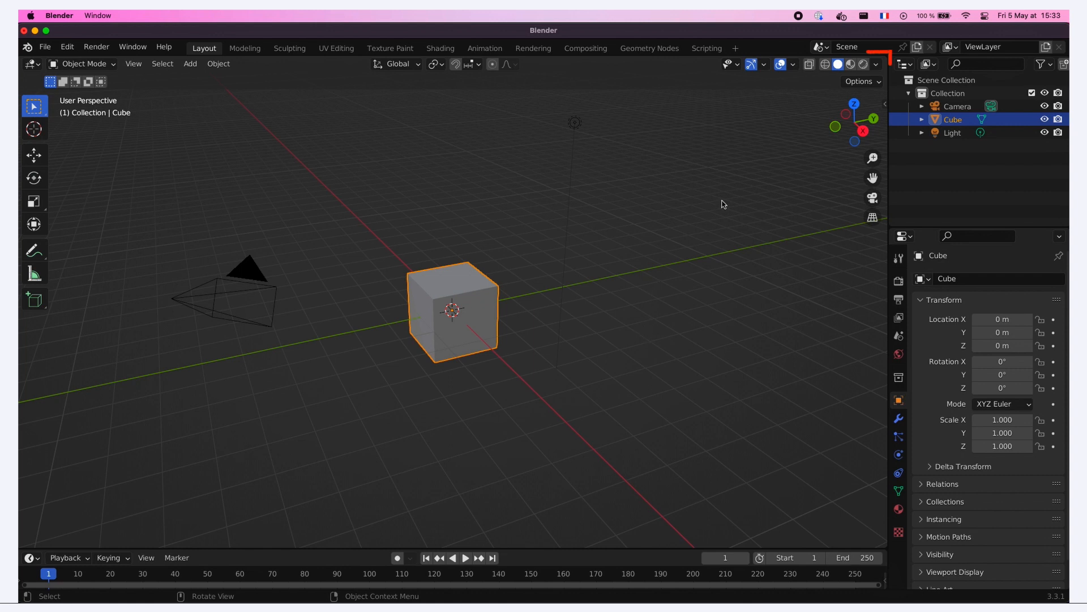
left_click(877, 65)
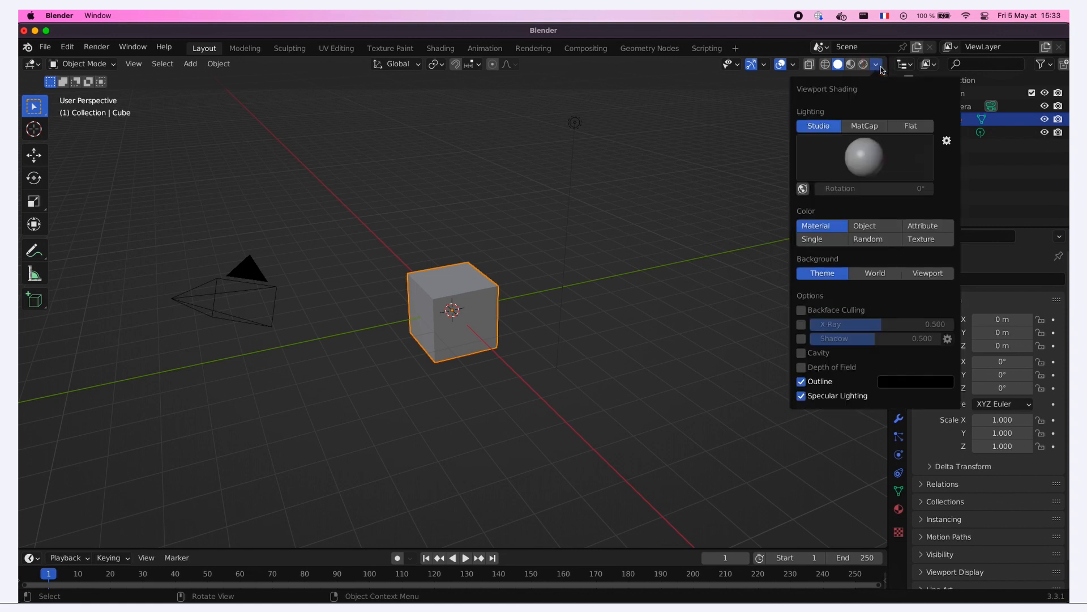
left_click(813, 354)
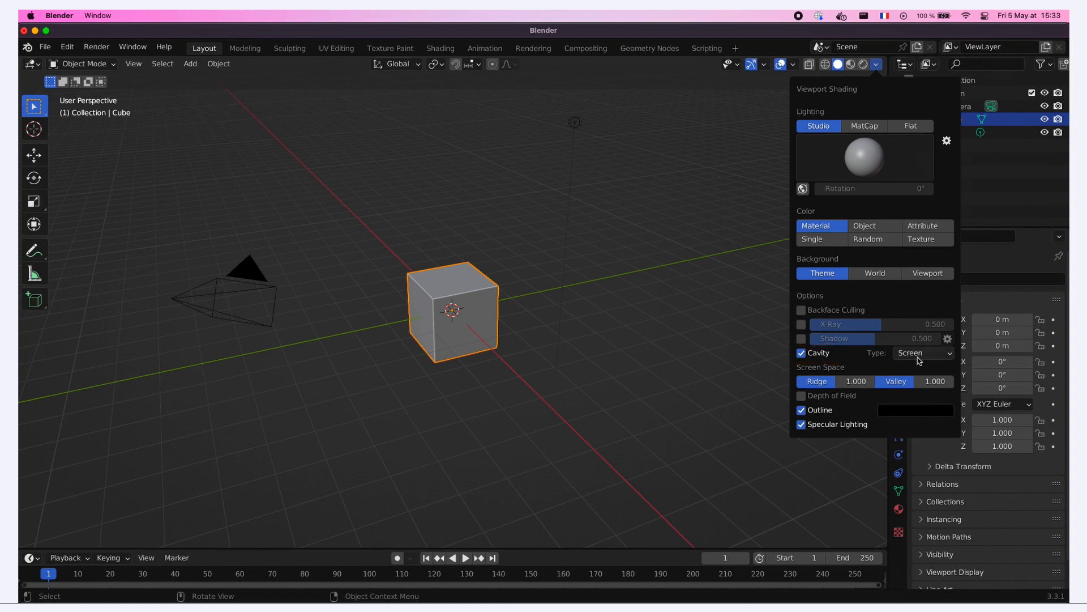
left_click_drag(799, 385, 881, 389)
left_click(906, 385)
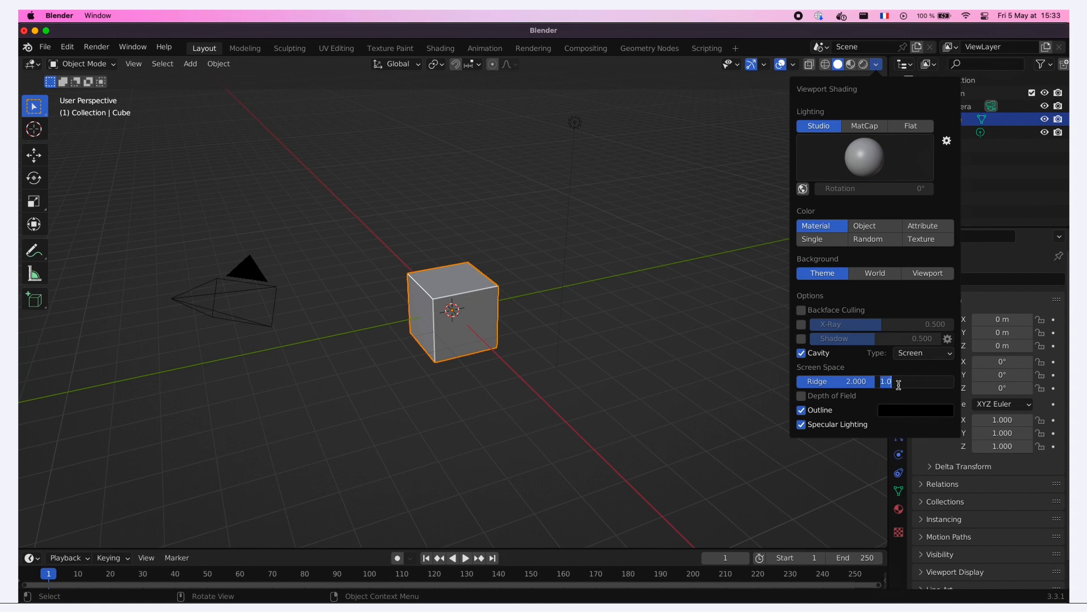
key("BackSpace")
type("0.3")
key("Return")
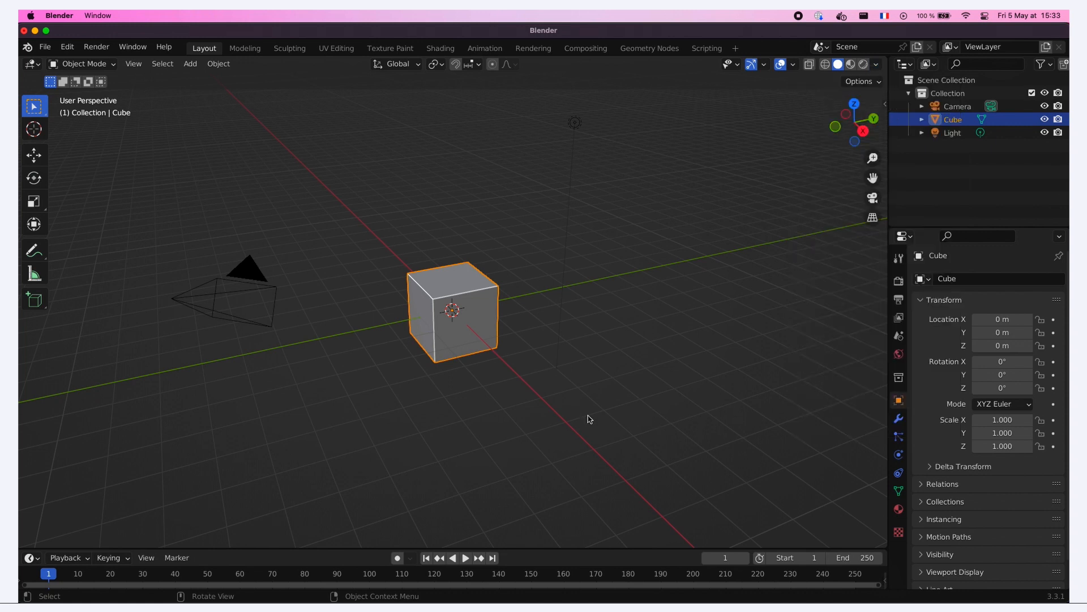
Scale the cube's whole mesh up uniformly in Edit Mode to about 5.15 m per side, and return to Object Mode
scroll(436, 321, "up", 5)
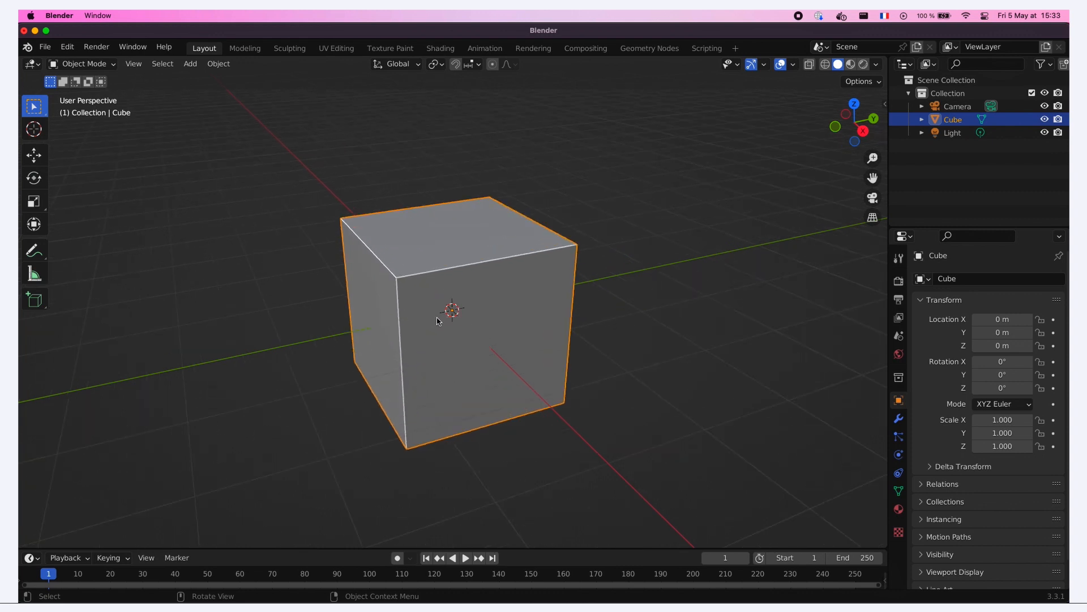
middle_click_drag(437, 321, 481, 338)
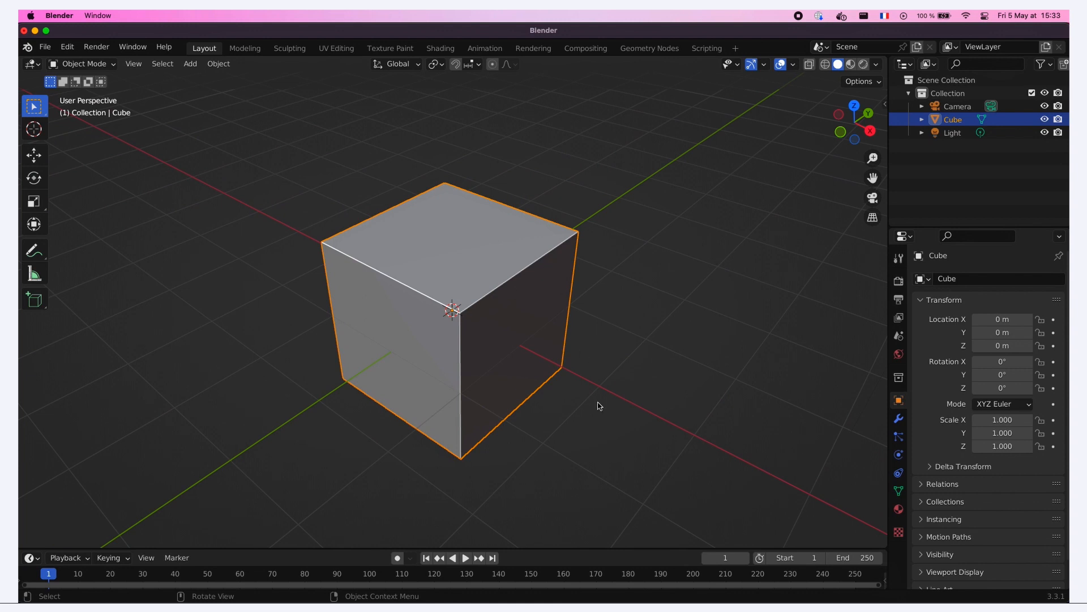
middle_click_drag(588, 422, 590, 408)
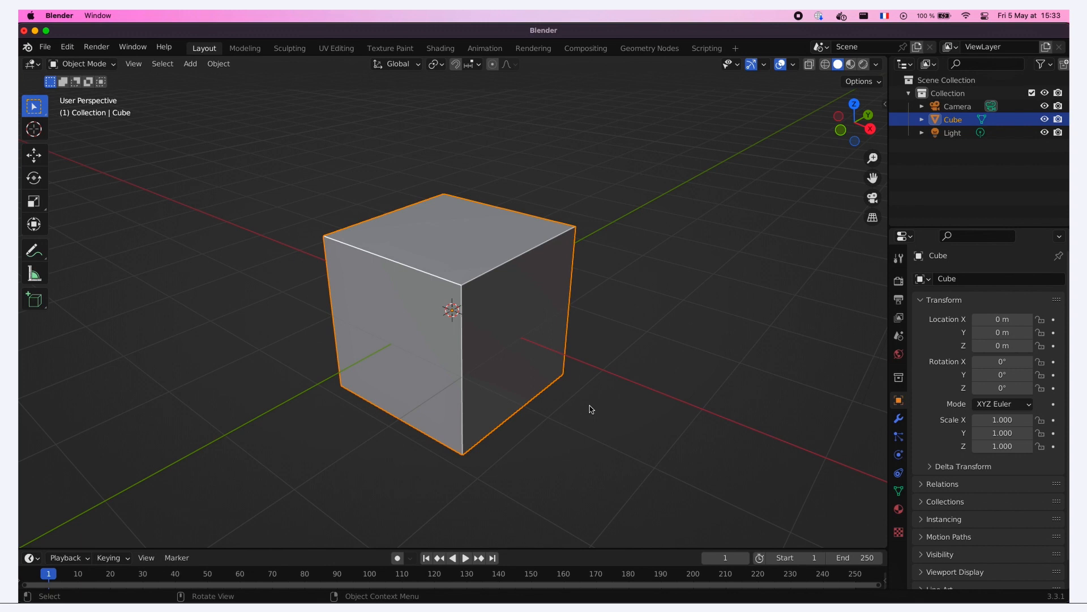
key("Tab")
key("s")
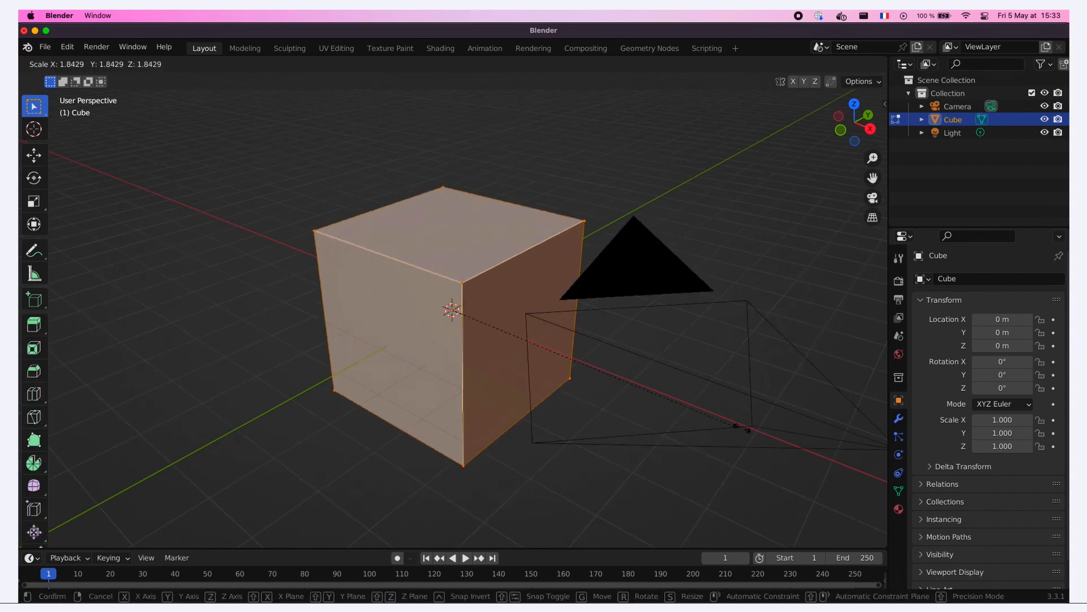
left_click(867, 433)
key("n")
key("Tab")
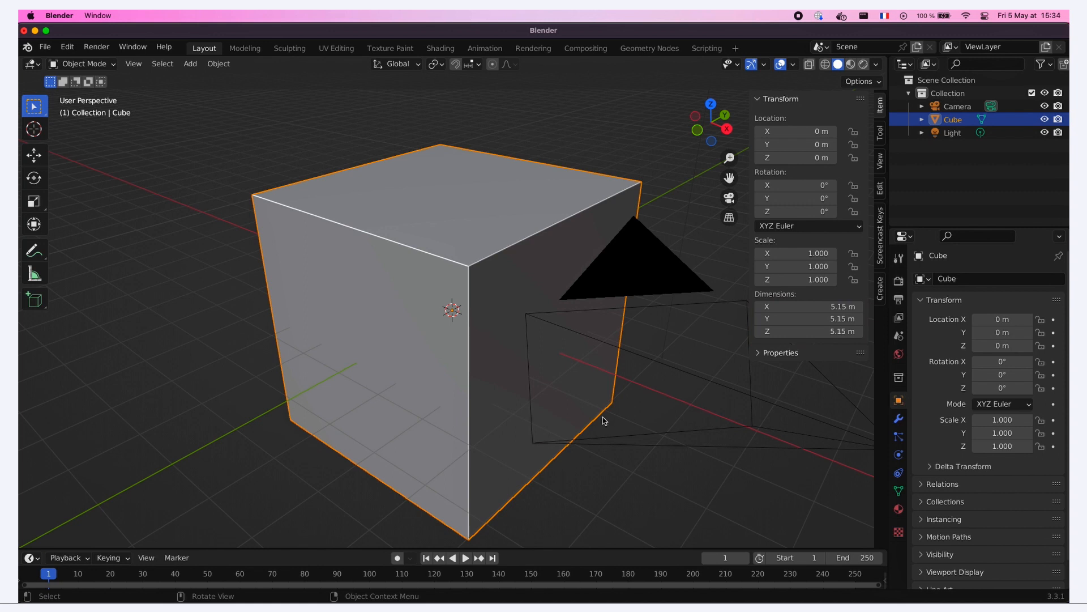
key("n")
Try subdividing all of the cube's faces once with the Subdivide operation in Edit Mode
middle_click_drag(605, 420, 710, 413)
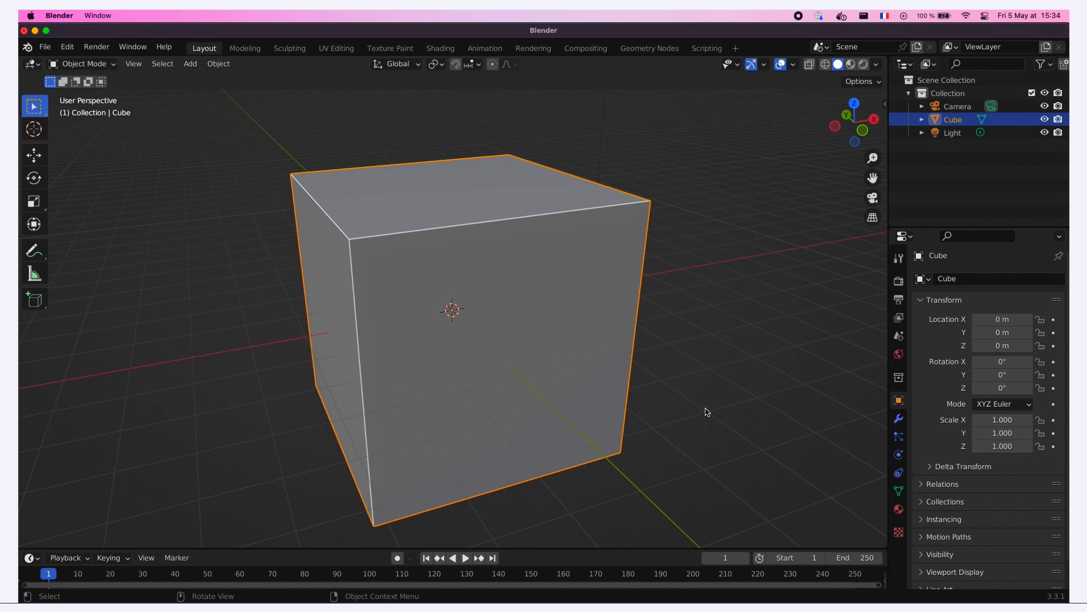
key("Tab")
key("F3")
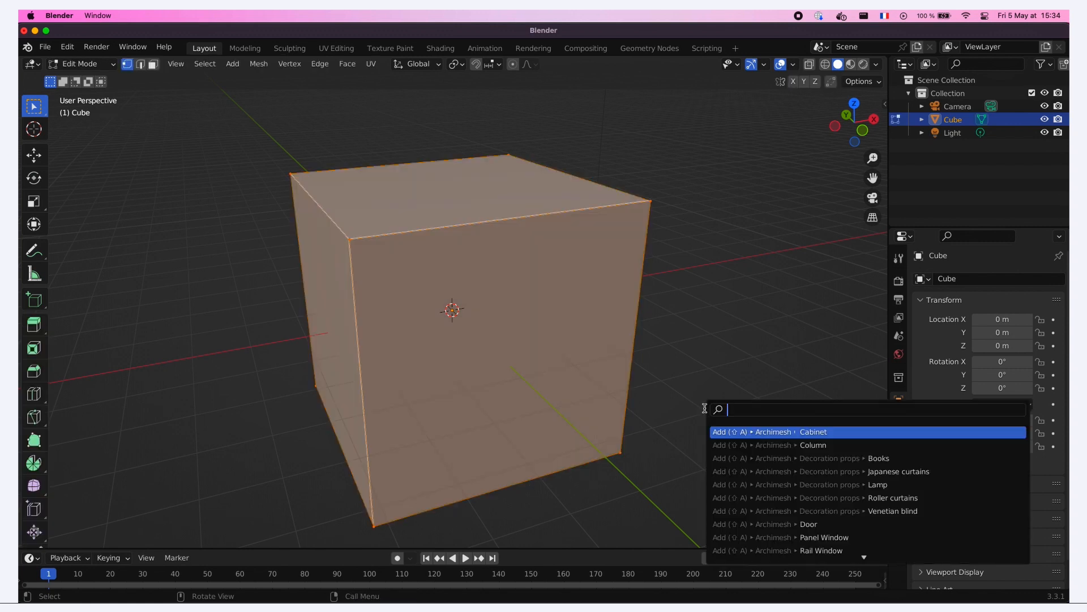
type("subdi")
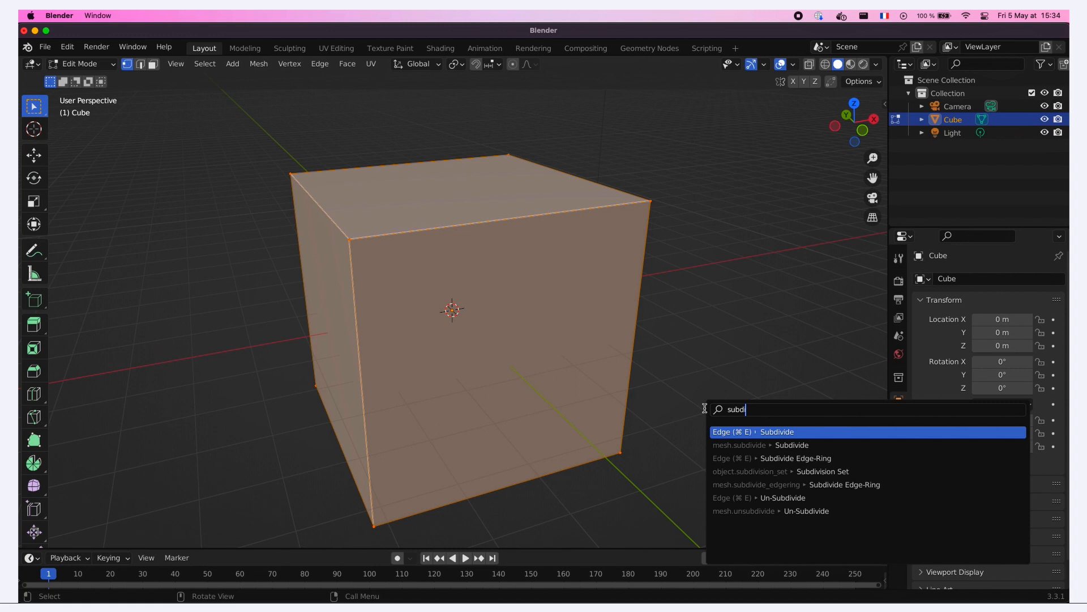
key("Return")
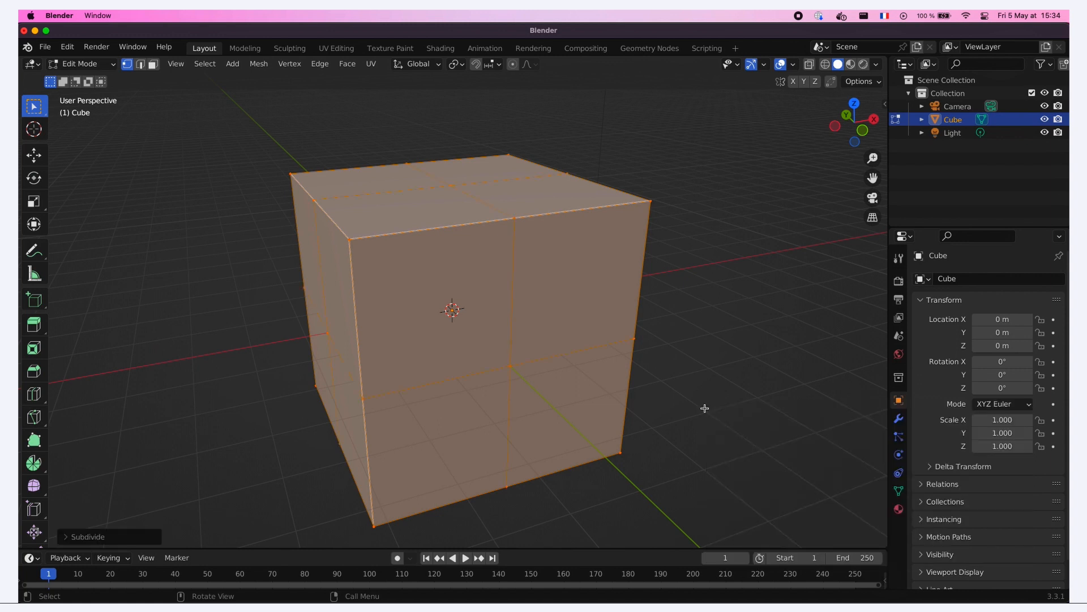
scroll(563, 329, "down", 3)
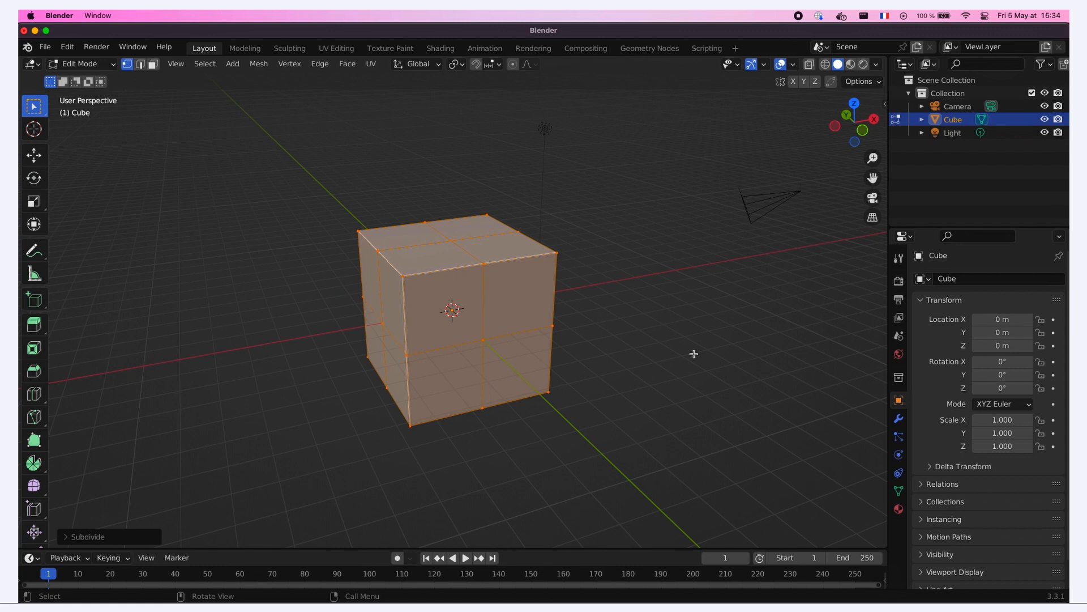
Undo the mesh subdivision and return the cube to Object Mode
key("ctrl")
key("ctrl+z")
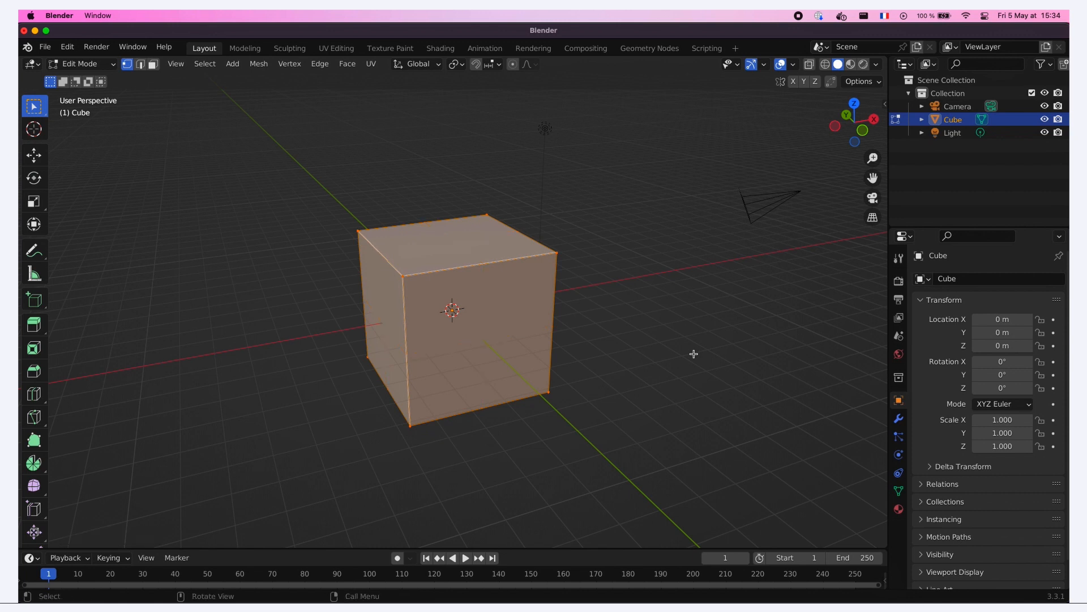
key("Tab")
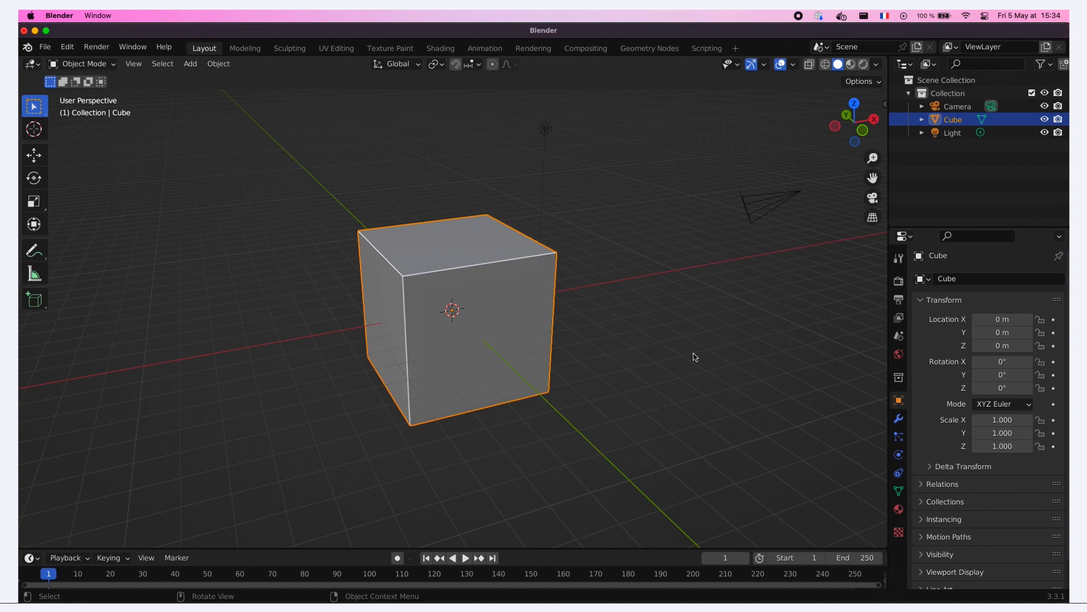
Add a Subdivision Surface modifier to the cube
left_click(898, 419)
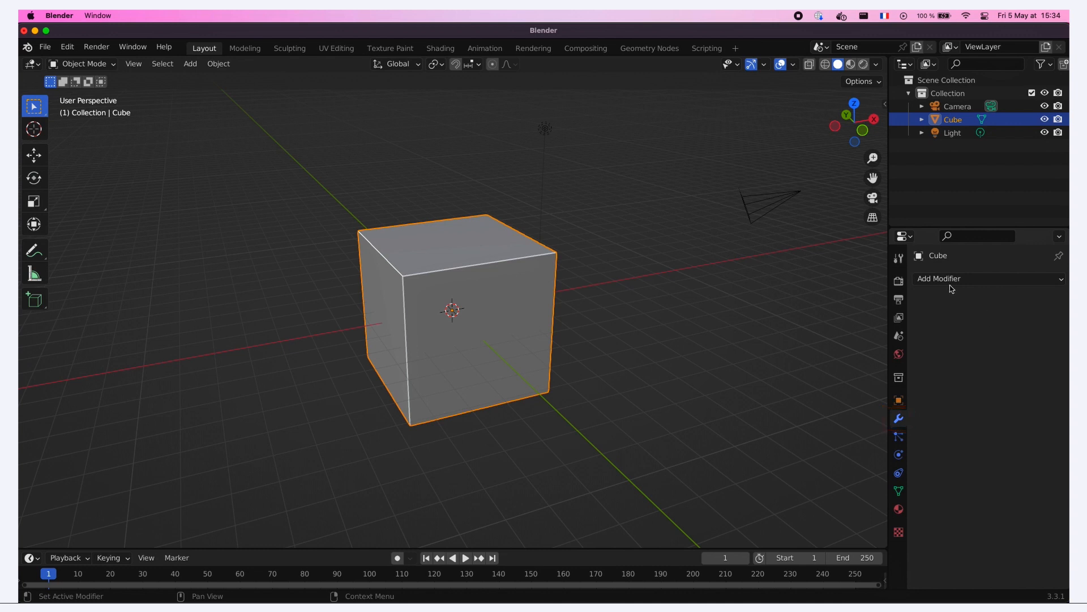
left_click(975, 280)
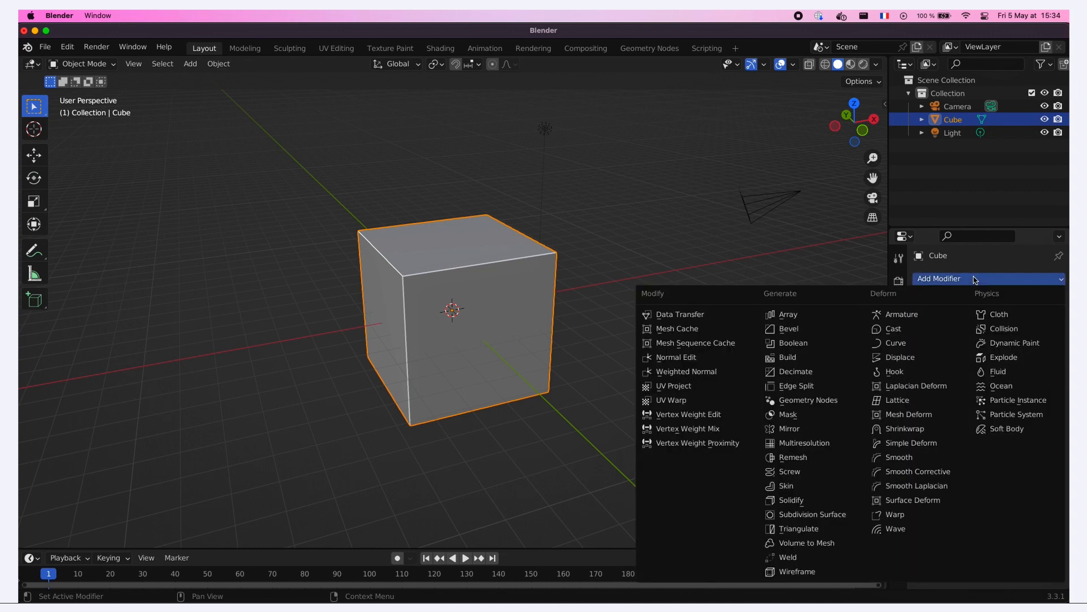
left_click(829, 516)
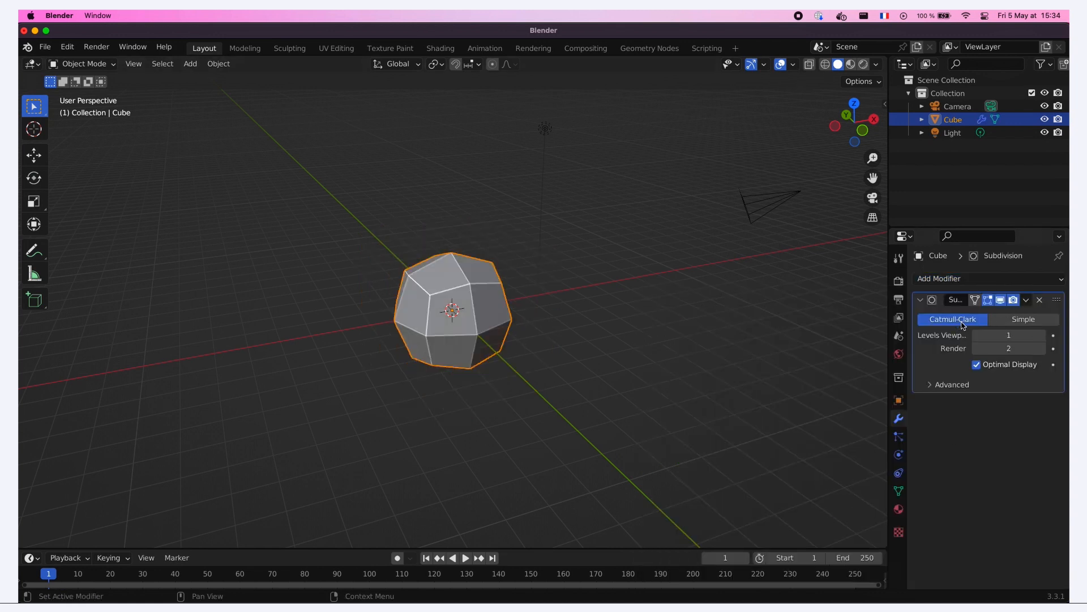
Compare the Subdivision modifier's Simple and Catmull-Clark types, keep Catmull-Clark, and set the viewport levels to 2
left_click(1017, 319)
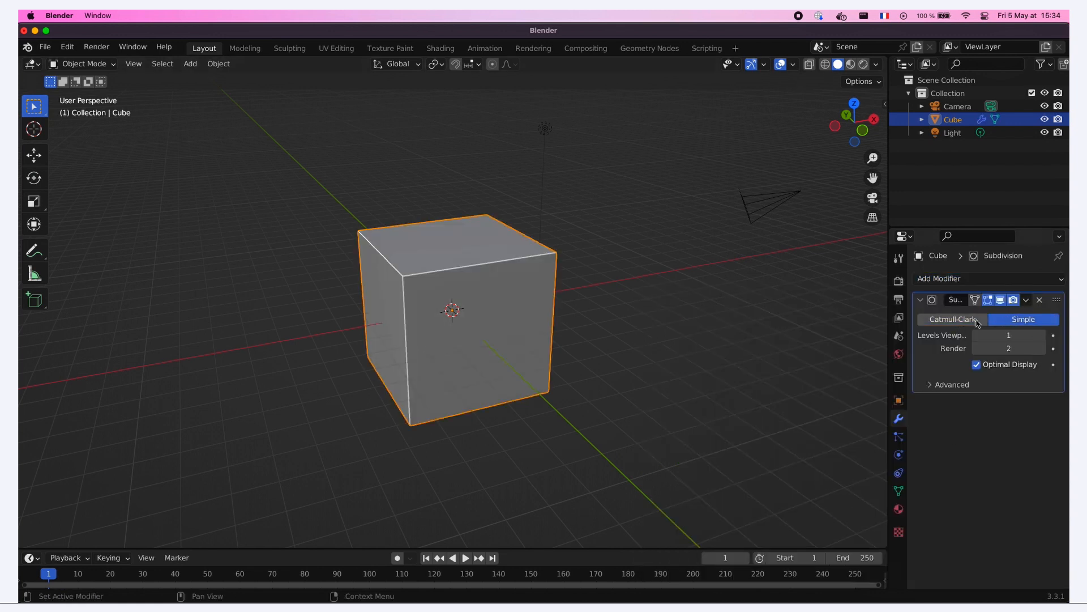
left_click(975, 322)
left_click(1018, 320)
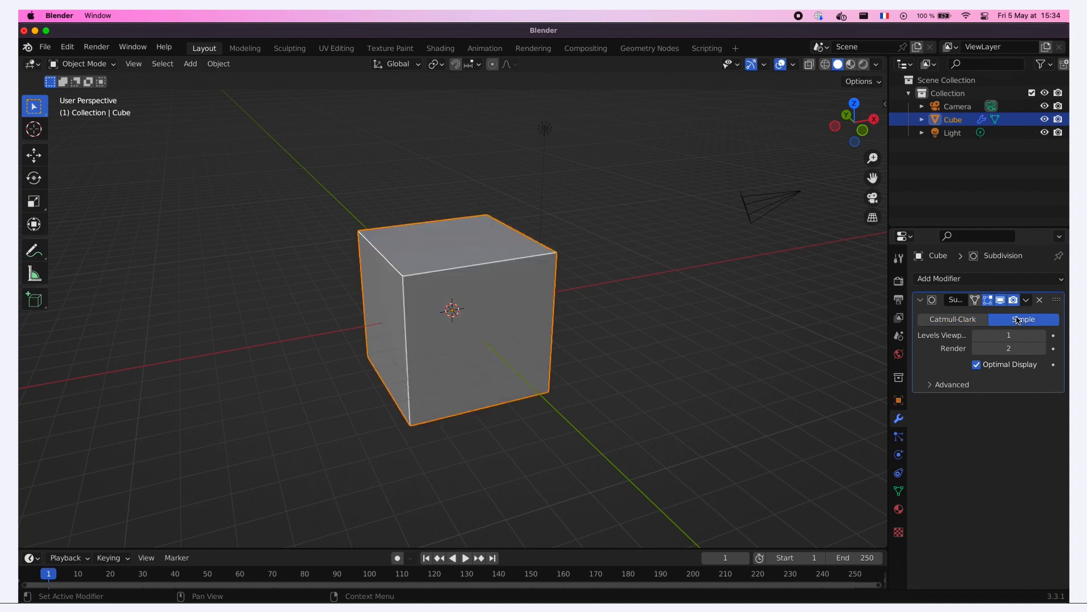
left_click_drag(888, 366, 843, 365)
left_click(916, 321)
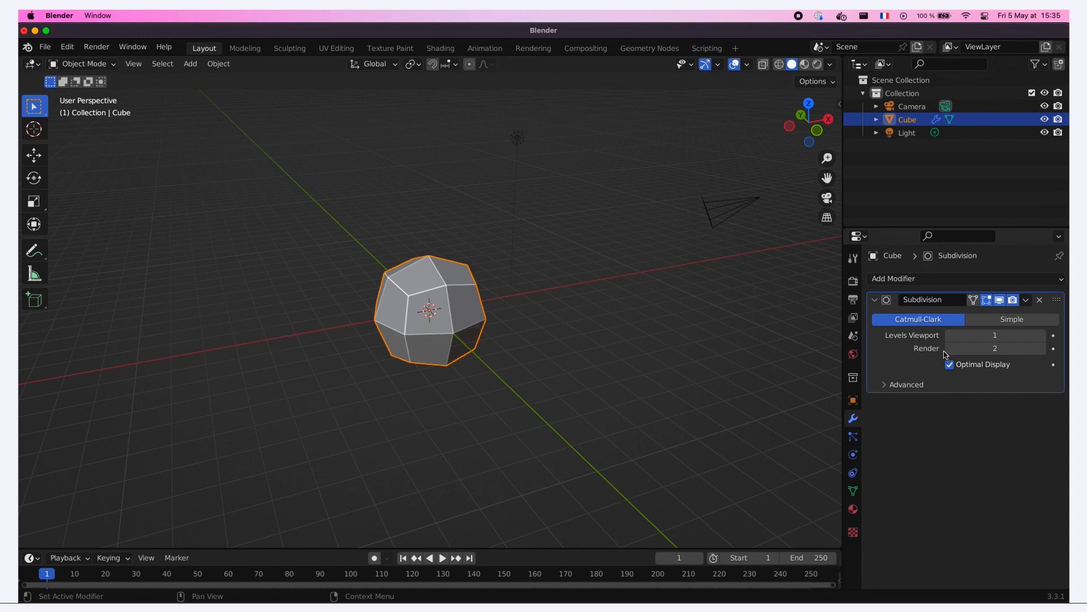
left_click(1042, 336)
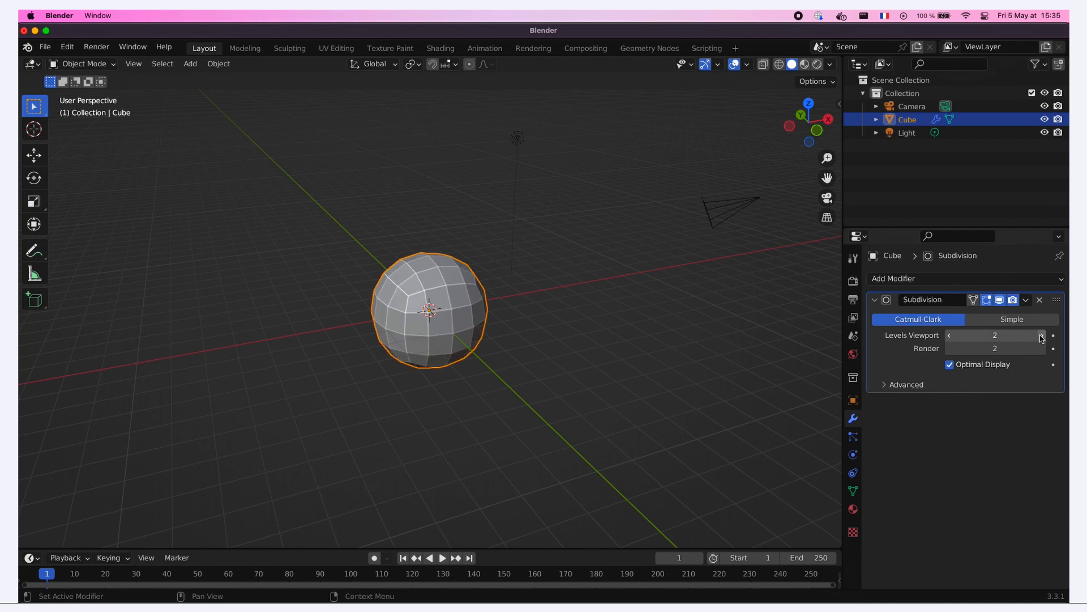
Add a Remesh modifier in Voxel mode below the Subdivision modifier and set its voxel size to 5 cm
scroll(480, 333, "up", 2)
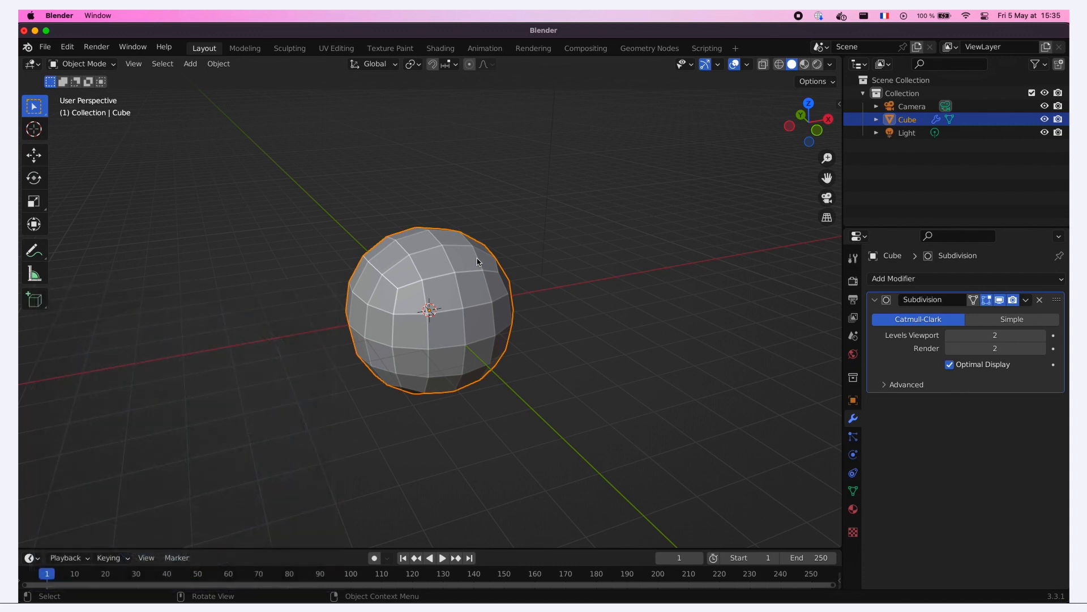
left_click(936, 280)
left_click(824, 459)
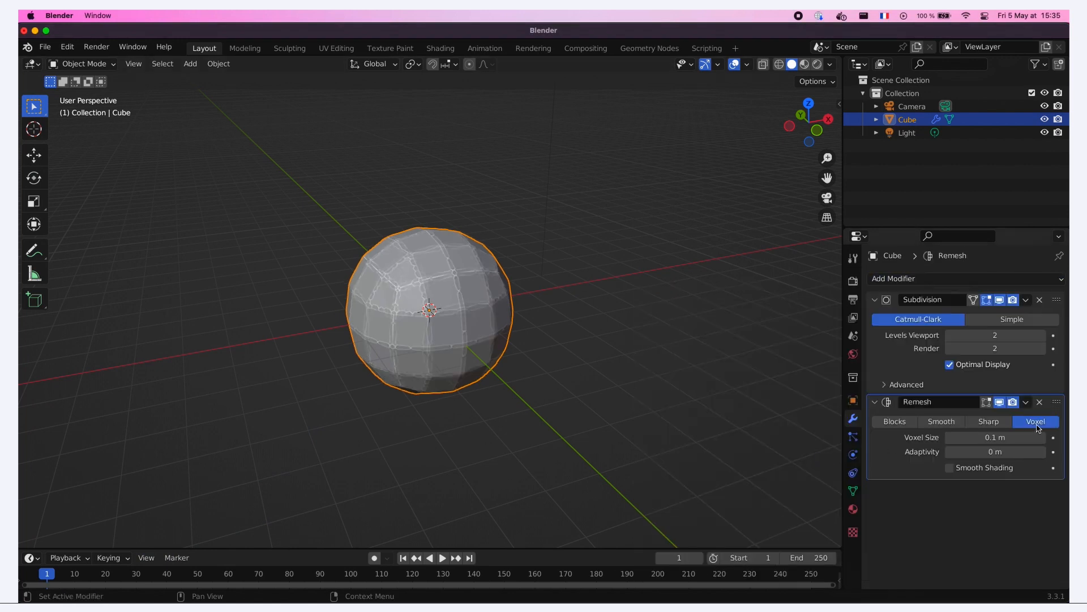
left_click(998, 439)
type("cm")
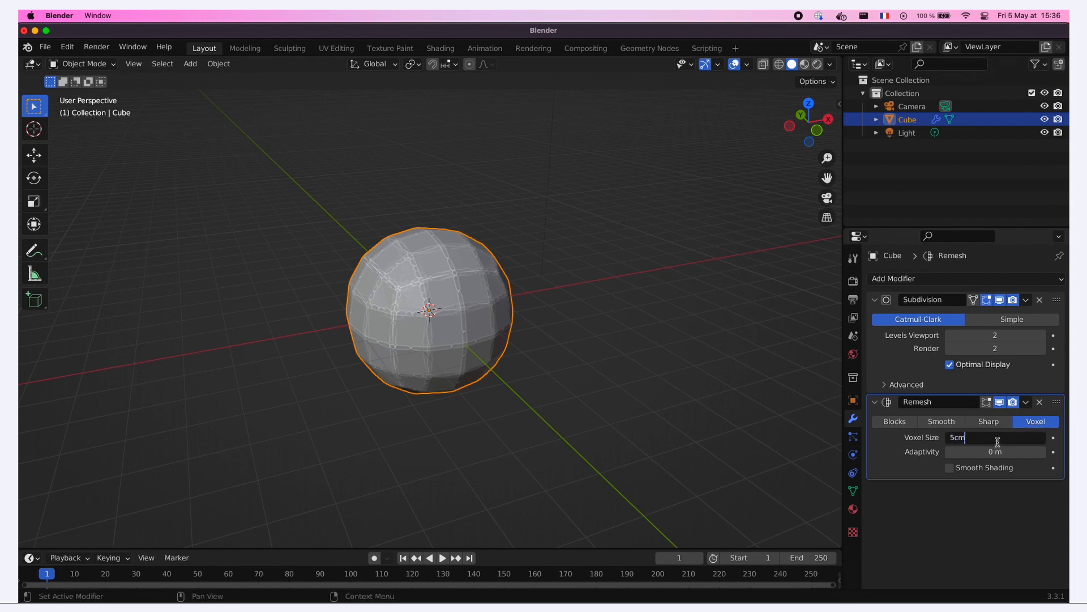
key("Return")
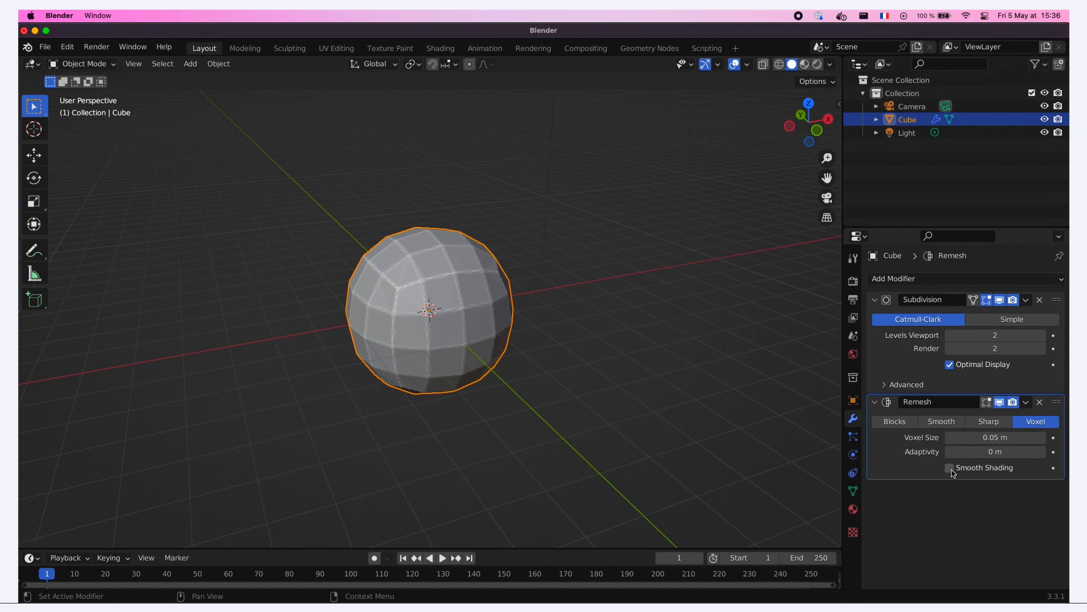
Enable Smooth Shading in the Remesh modifier and examine the surface of the rounded shape
left_click(981, 472)
scroll(442, 375, "up", 2)
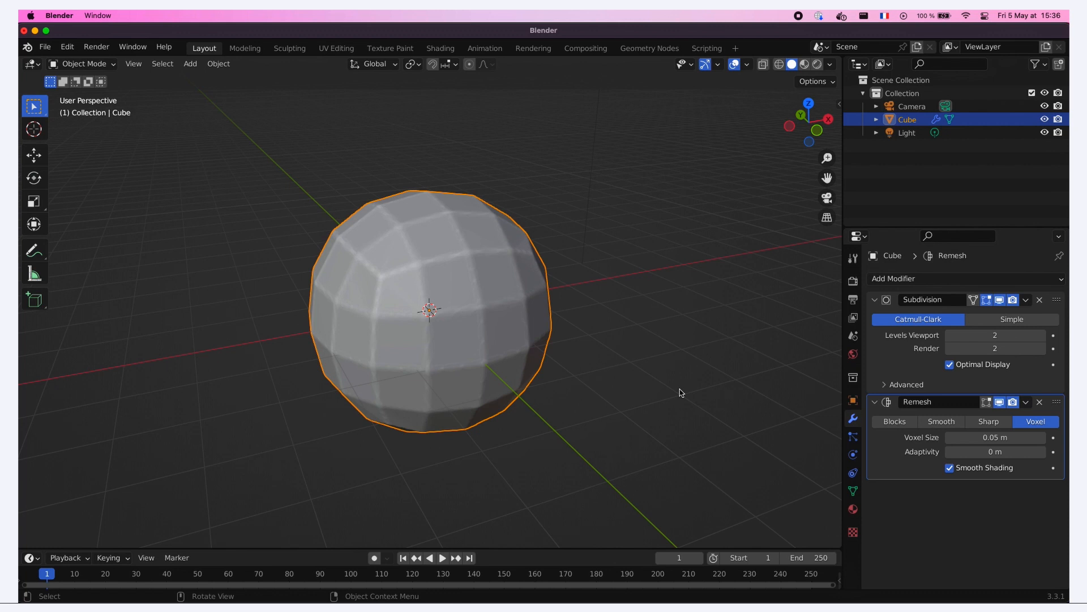
scroll(608, 387, "down", 1)
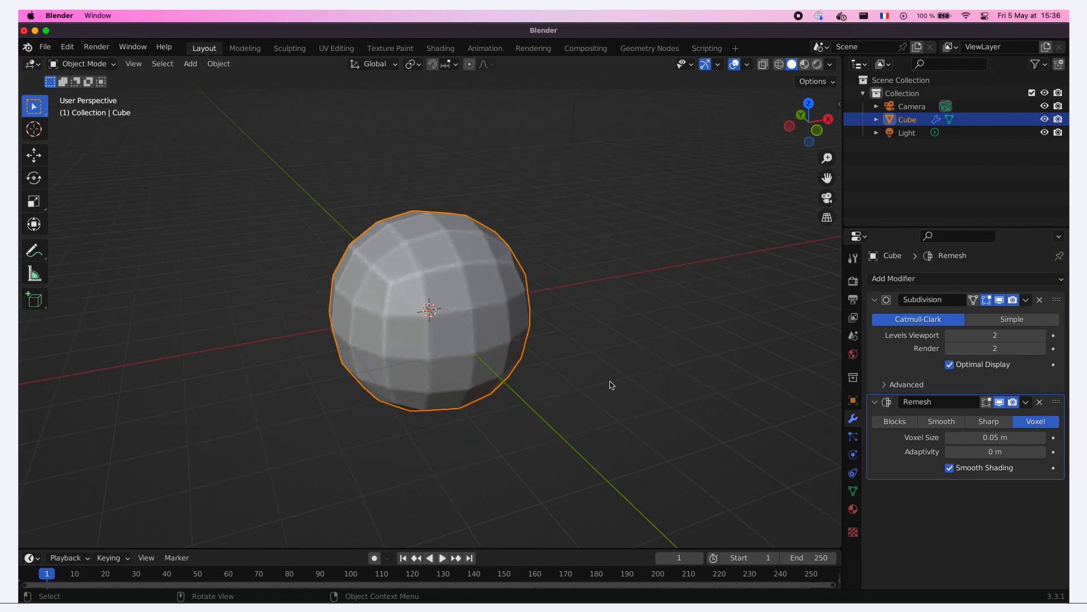
Turn on the Statistics overlay and toggle the Remesh modifier's viewport display off and on to compare the mesh density
left_click(747, 65)
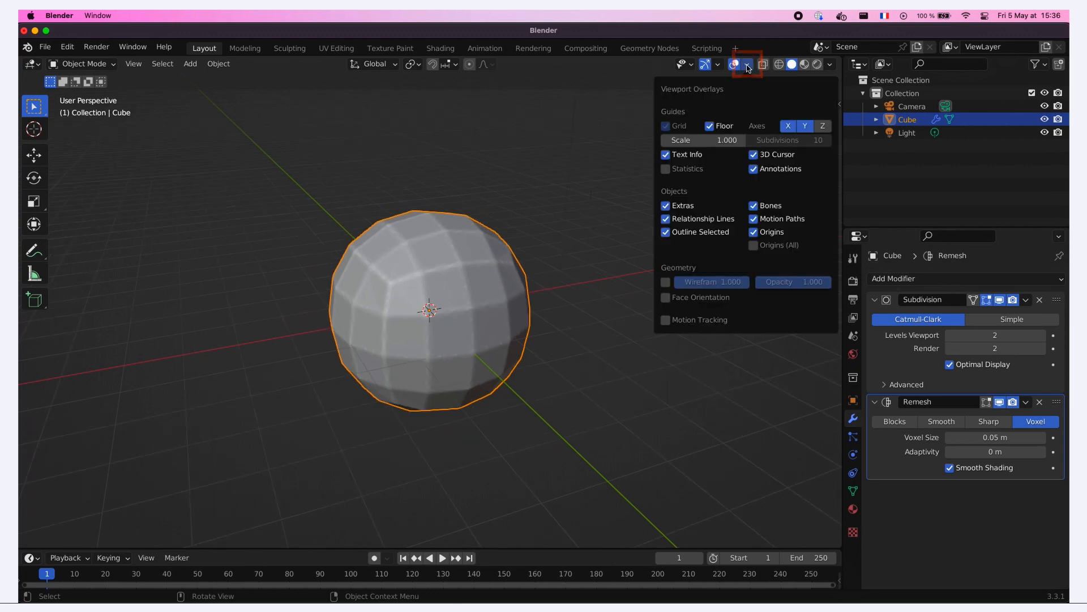
left_click(701, 172)
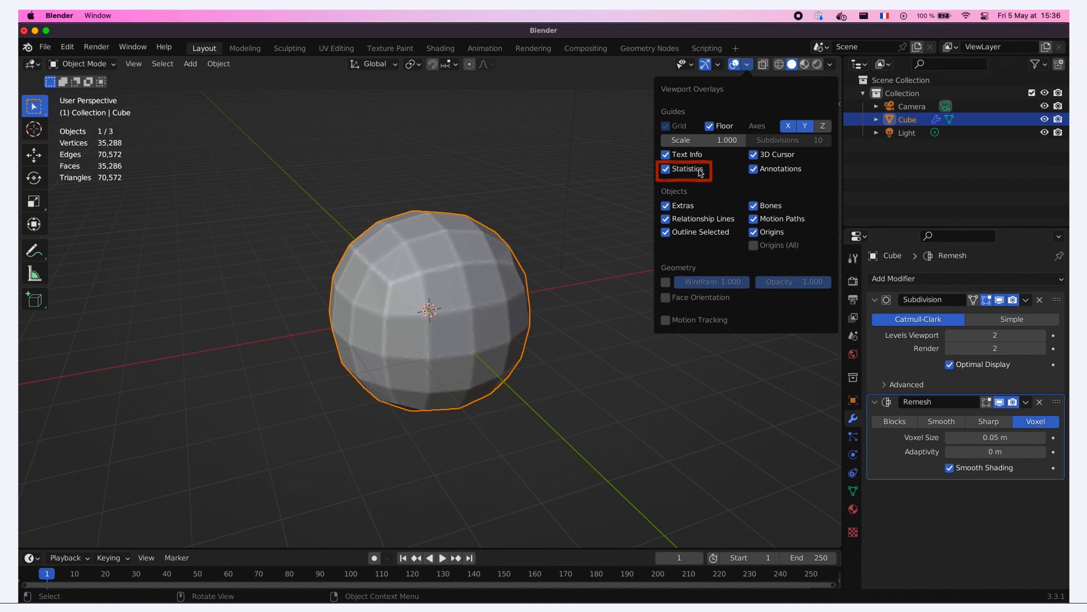
left_click(999, 403)
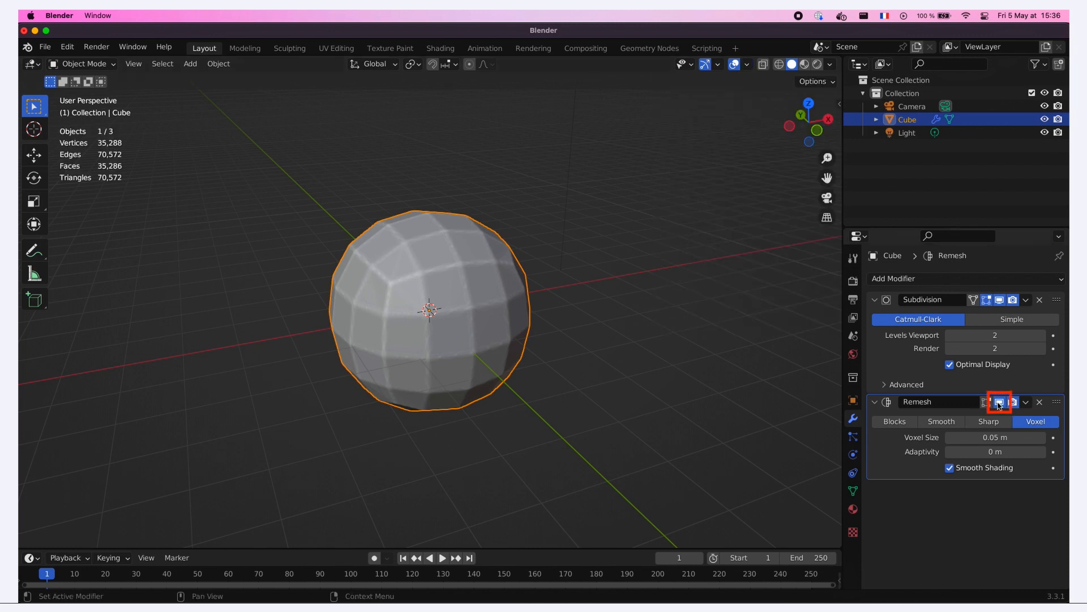
left_click(998, 403)
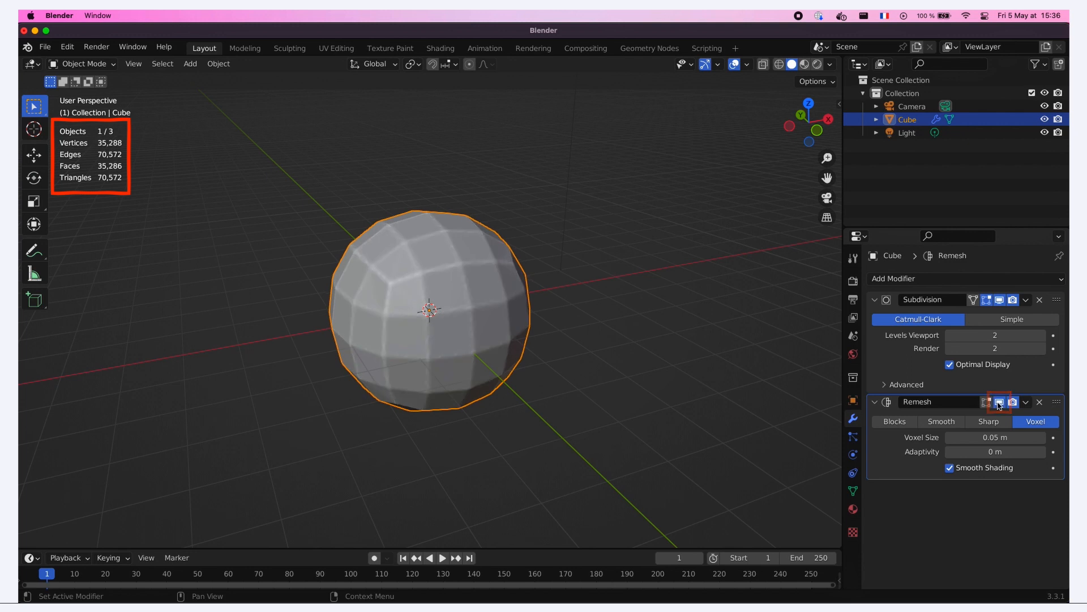
left_click(999, 402)
left_click(999, 403)
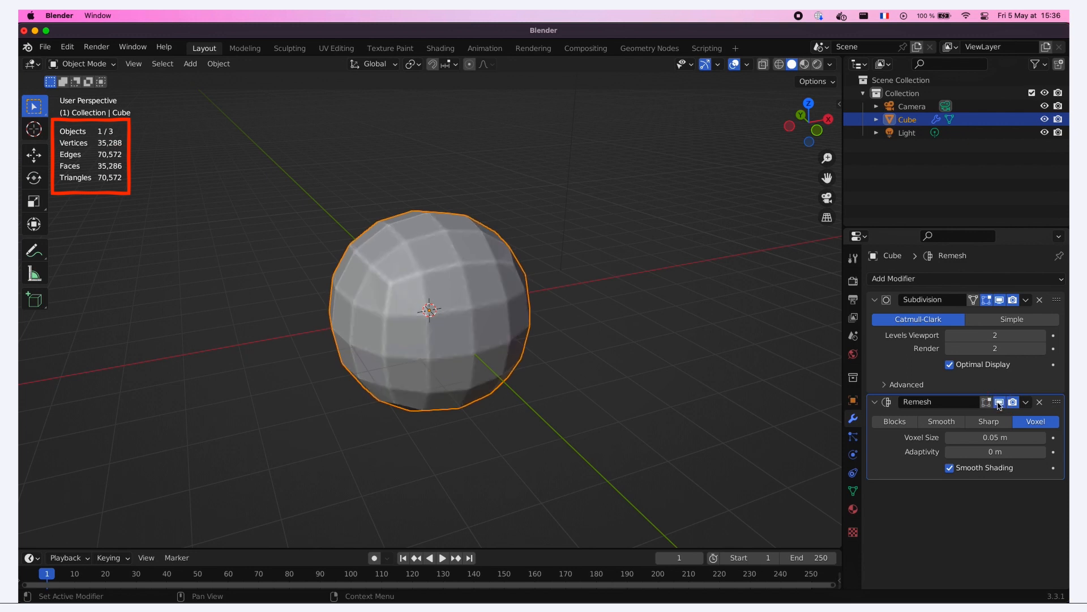
Collapse the Subdivision and Remesh modifiers, and add a Displace modifier below them with a new texture
left_click(875, 299)
left_click(875, 317)
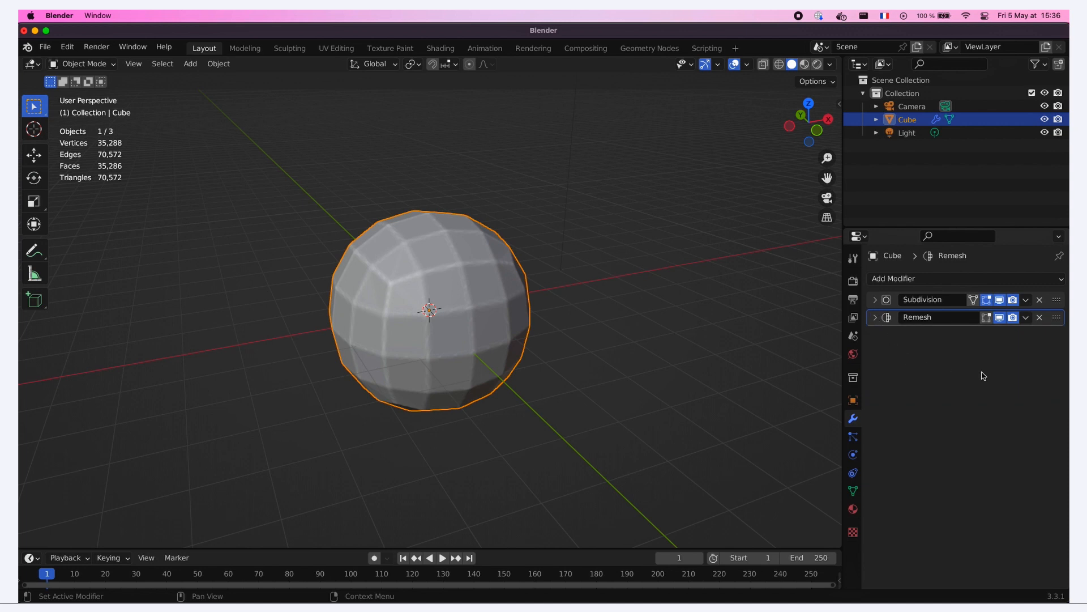
left_click(927, 280)
left_click(924, 354)
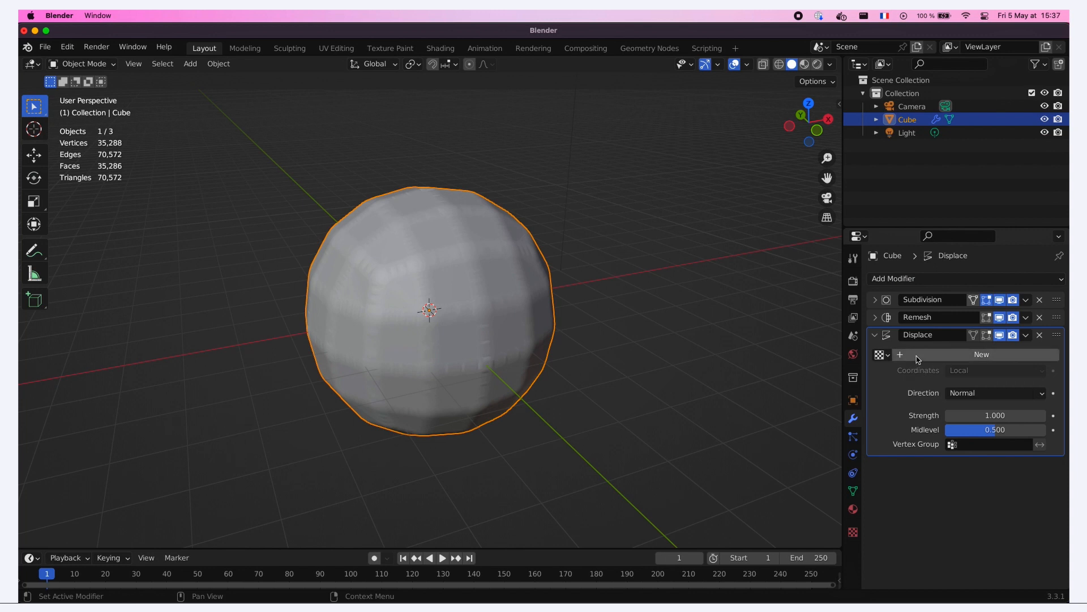
left_click(990, 355)
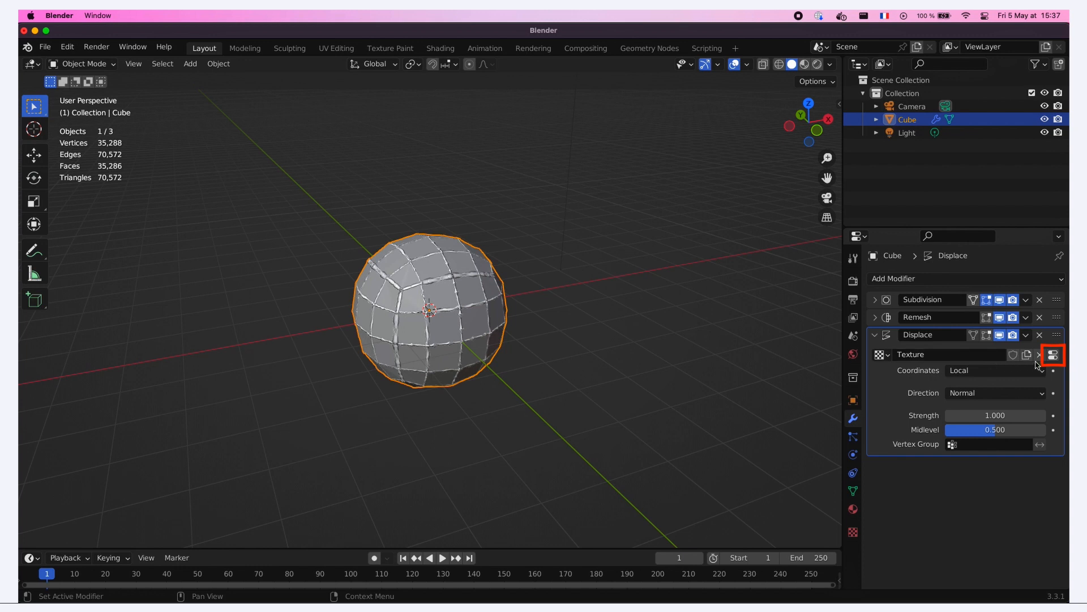
Set the displacement texture's type to Musgrave and its noise basis to Voronoi F2-F1
left_click(1053, 355)
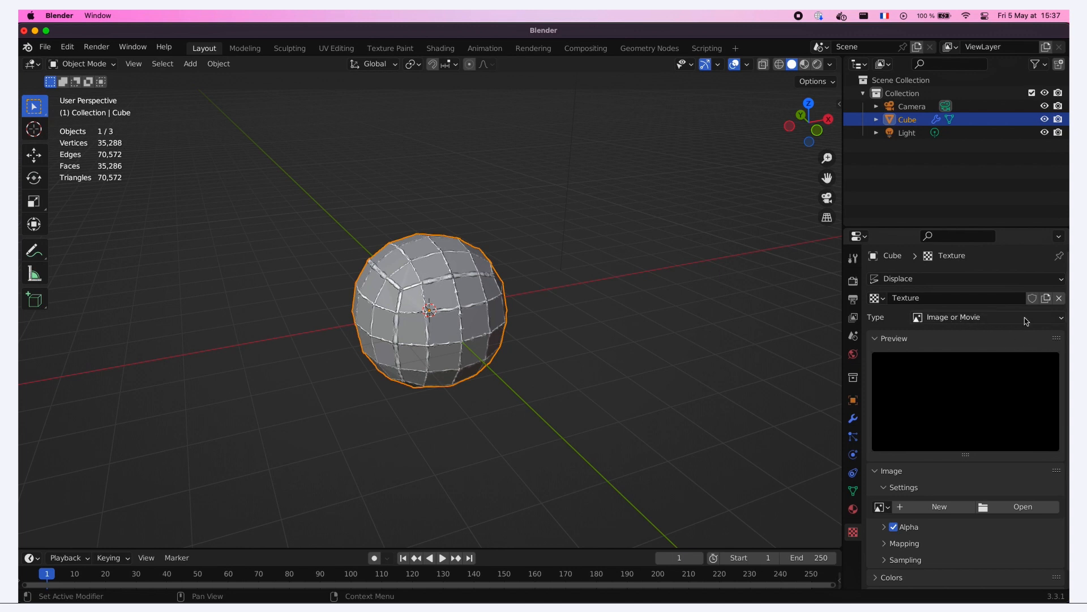
left_click(1044, 319)
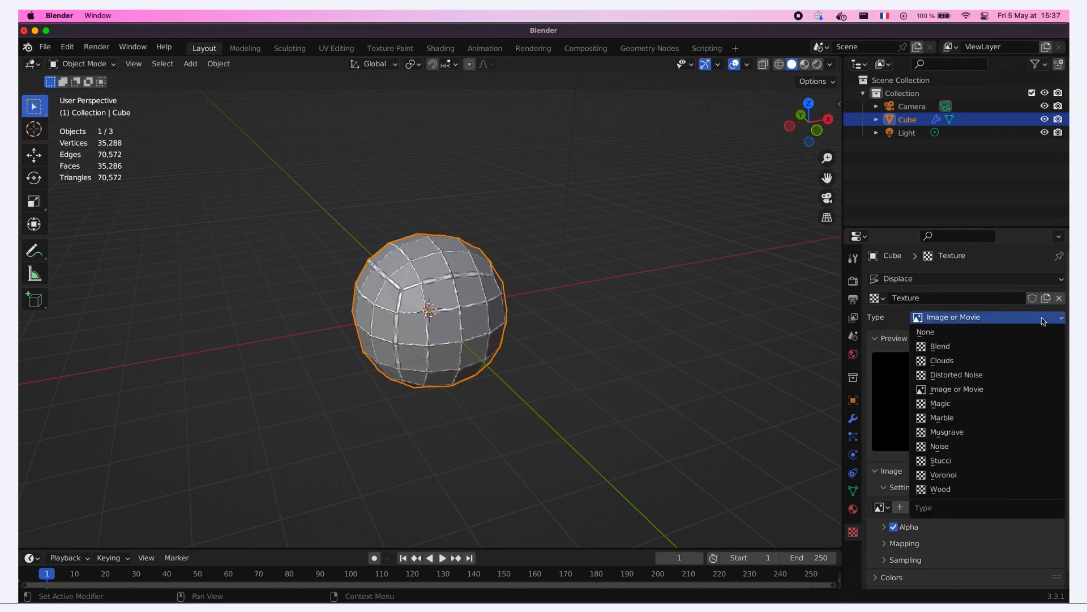
left_click(1028, 432)
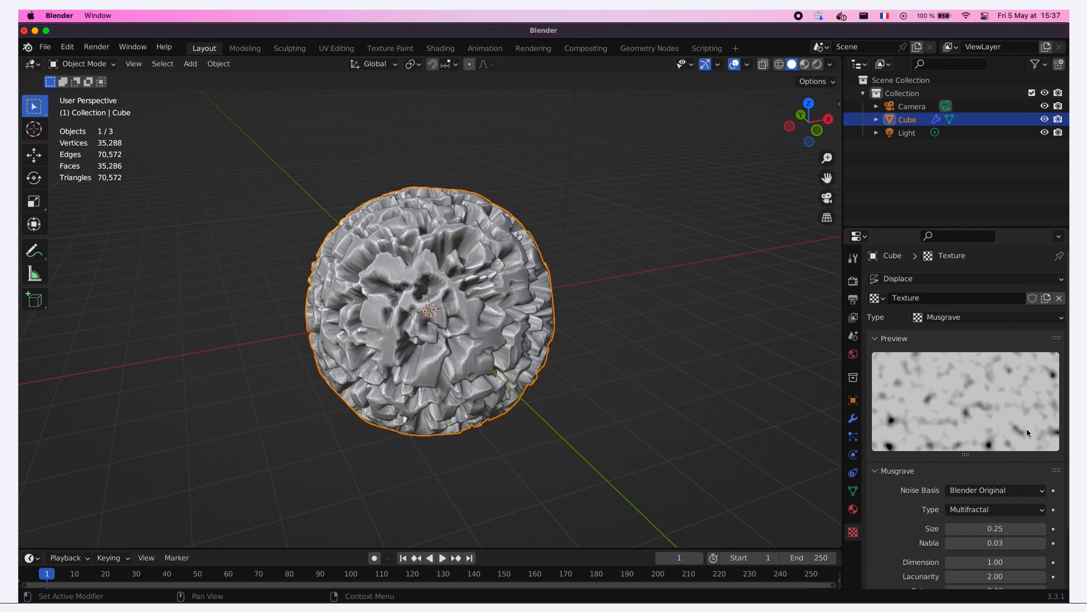
left_click(965, 491)
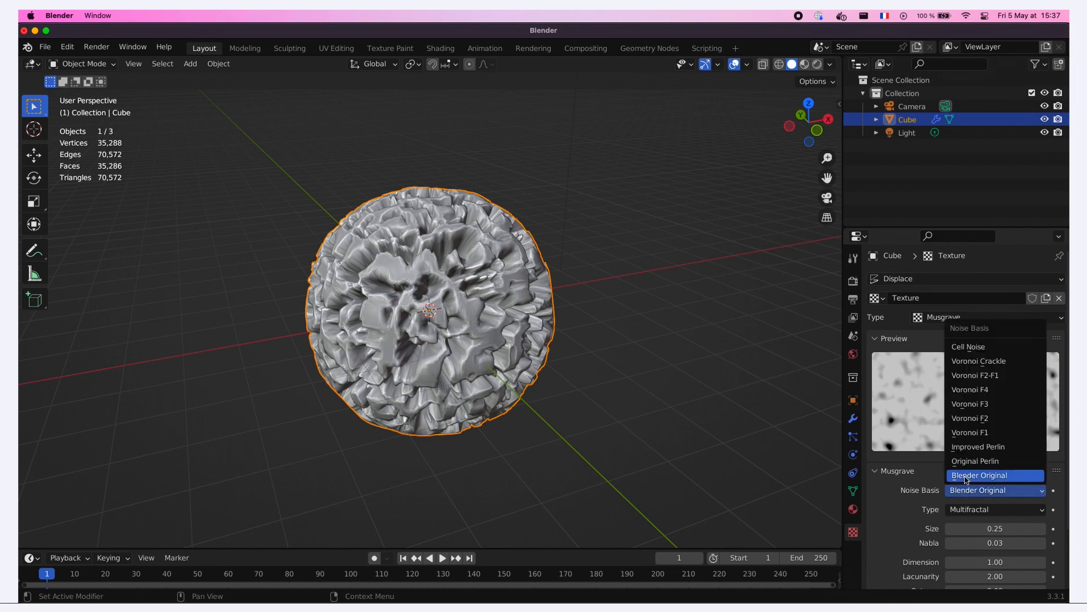
left_click(975, 379)
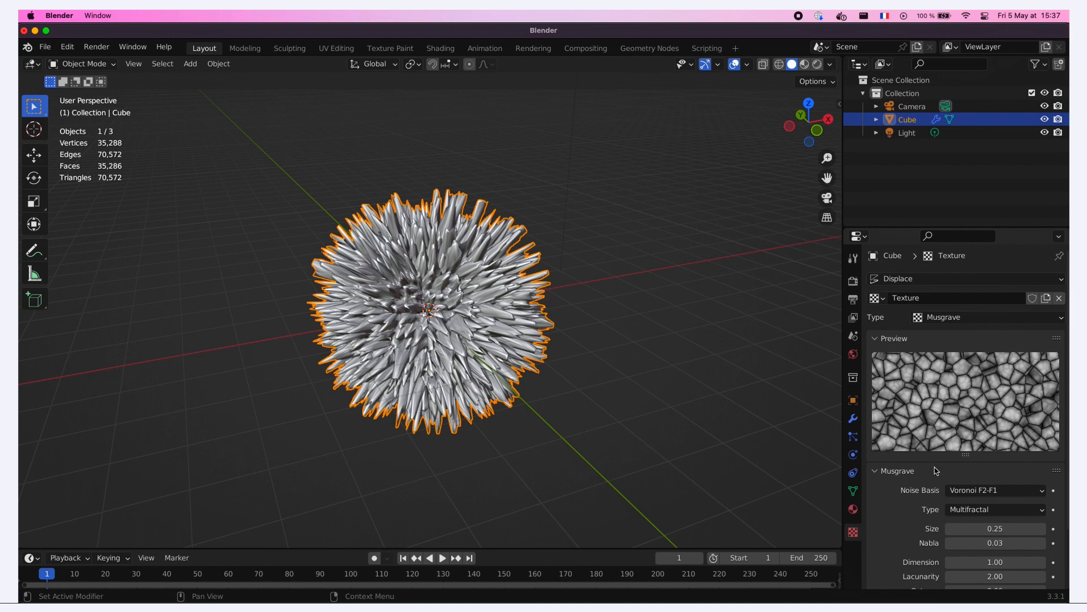
Set the Displace modifier's strength to 0.08
left_click(853, 418)
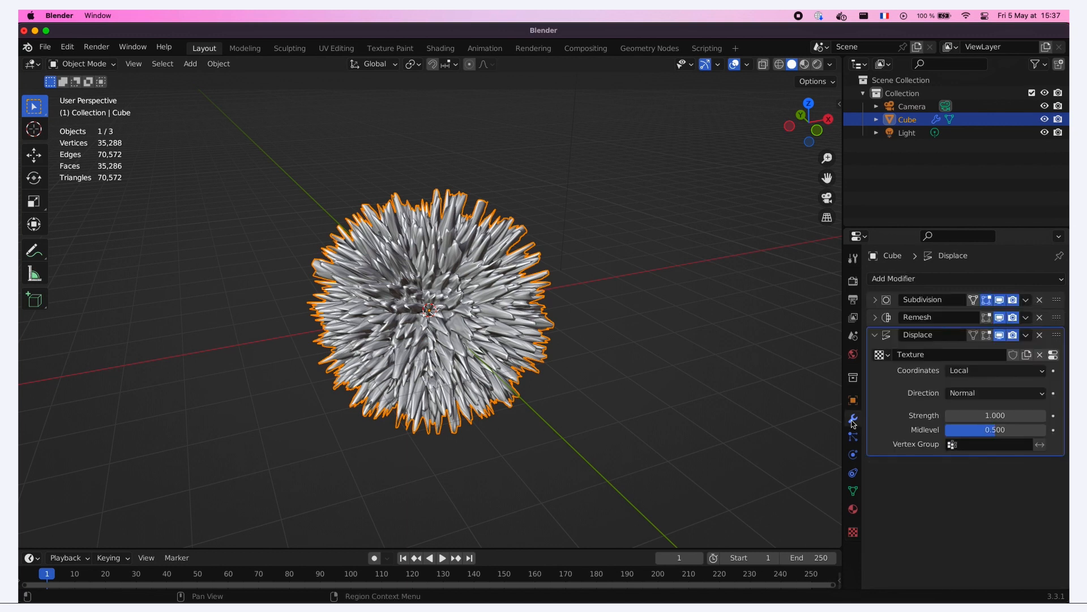
left_click(985, 416)
type("0.08")
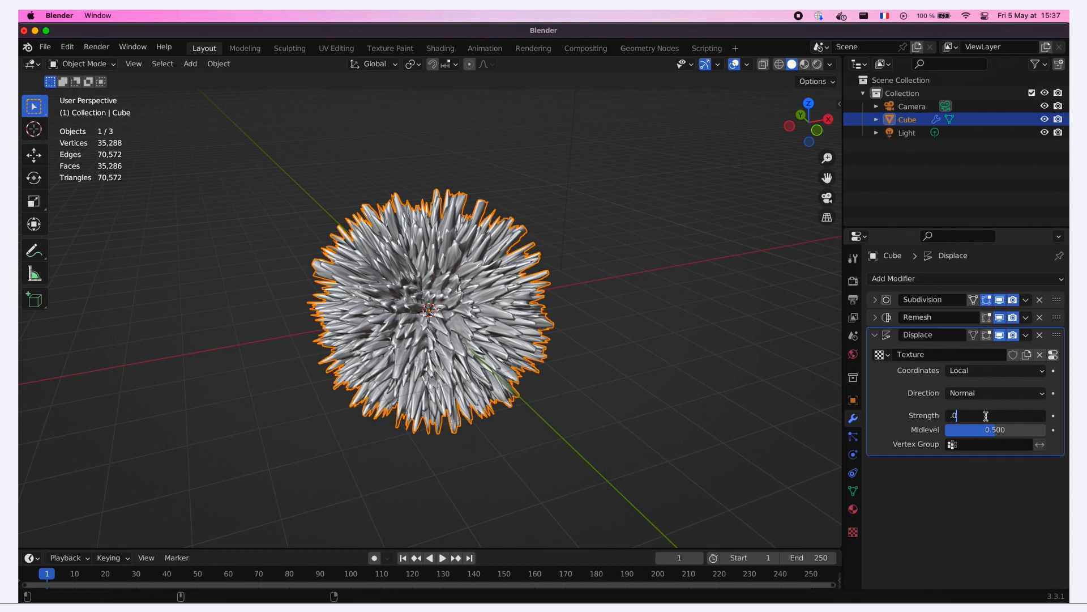
key("Return")
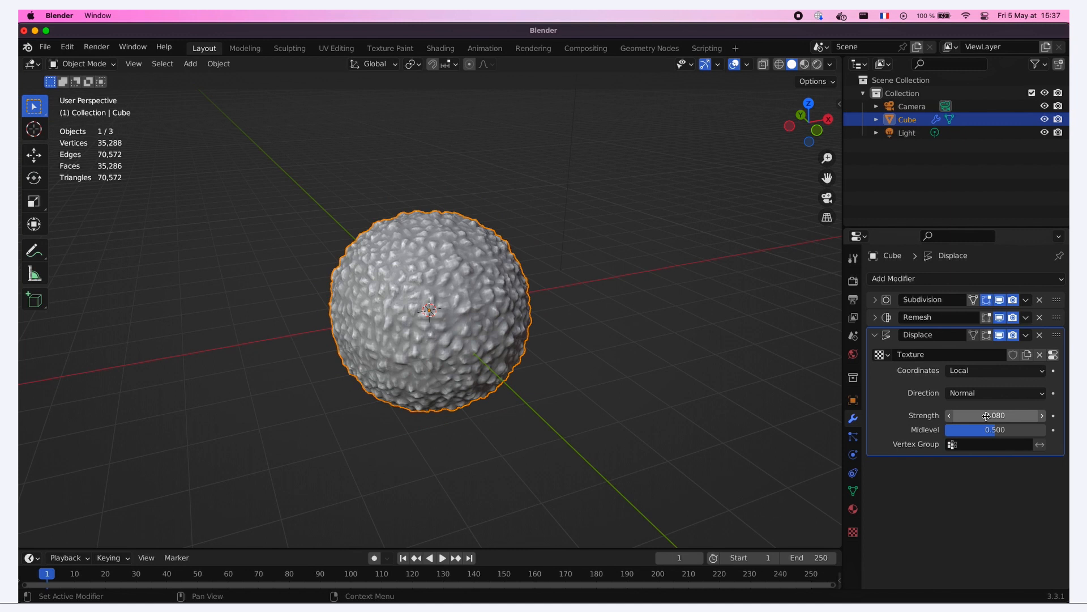
Set the Musgrave texture's size to 0.8, dimension to 0.8 and intensity to 0.6
left_click(1057, 355)
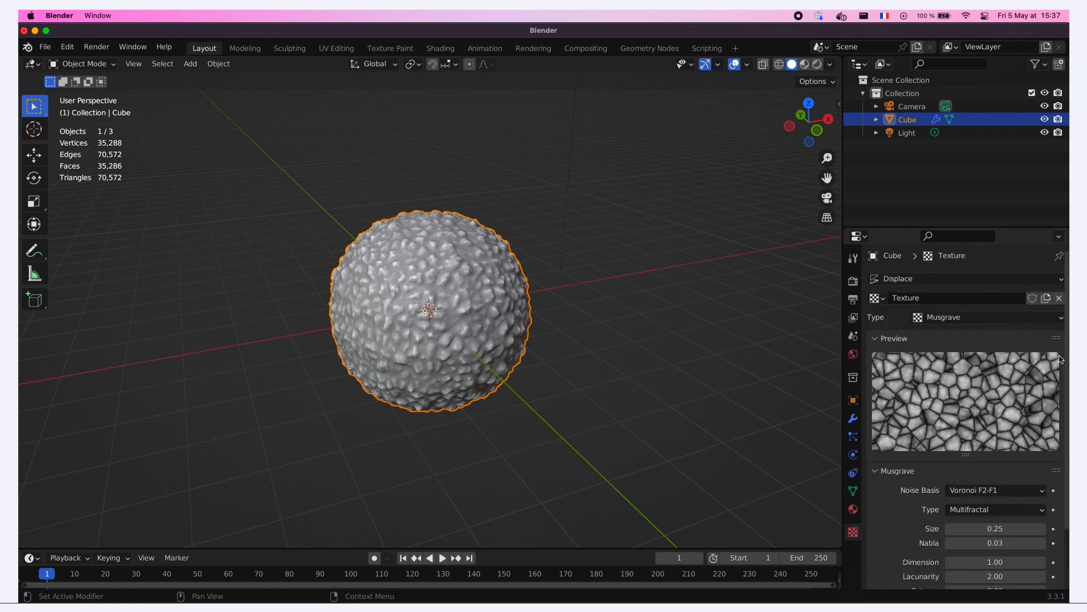
scroll(1019, 470, "down", 3)
left_click(992, 459)
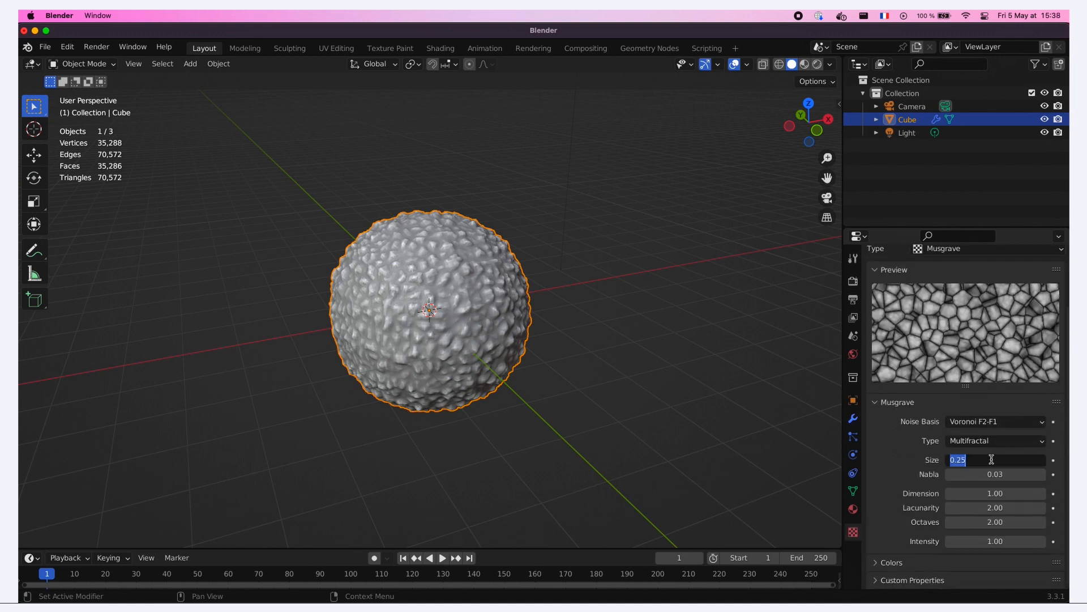
type("0.8")
key("Tab")
key("Tab")
type("0.8")
key("Tab")
key("Tab")
key("Tab")
type("0.6")
key("Return")
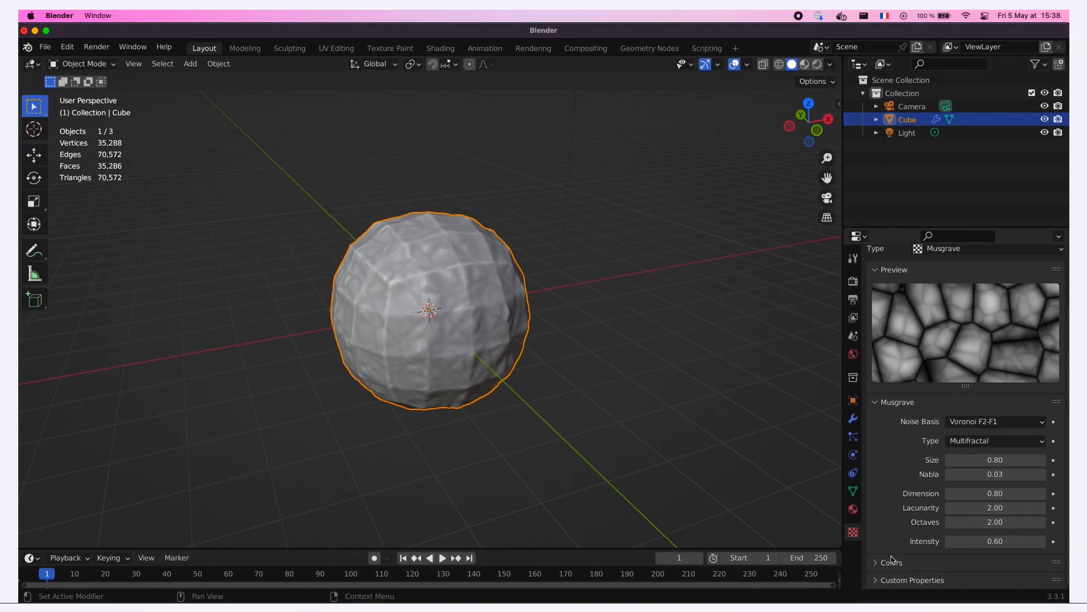
Enable the texture's Color Ramp, move its white stop to about 0.114, and examine the stone pattern up close
left_click(891, 561)
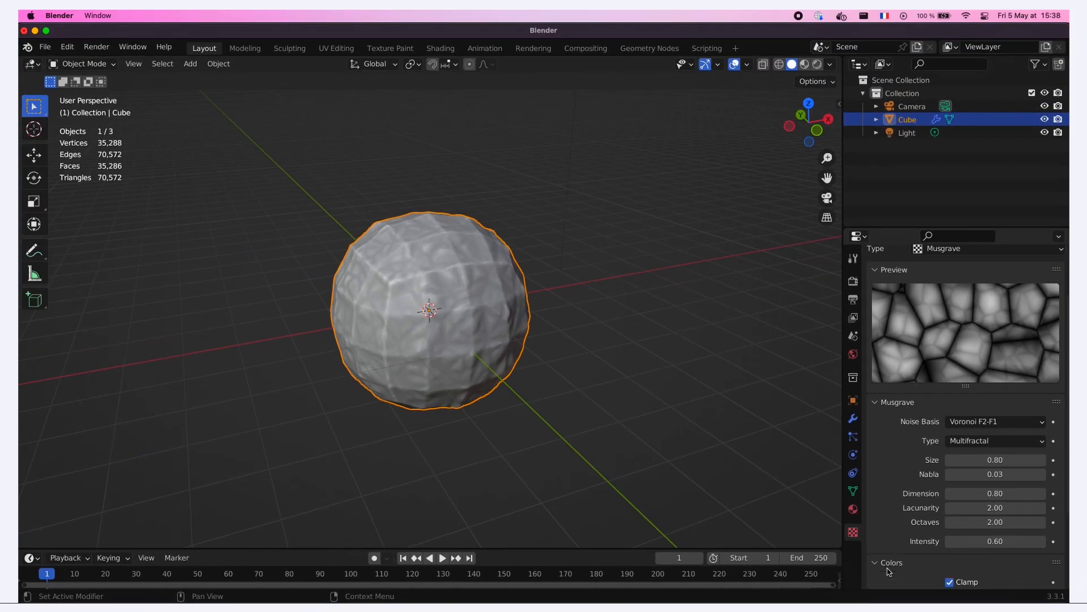
scroll(892, 562, "down", 5)
scroll(894, 564, "down", 1)
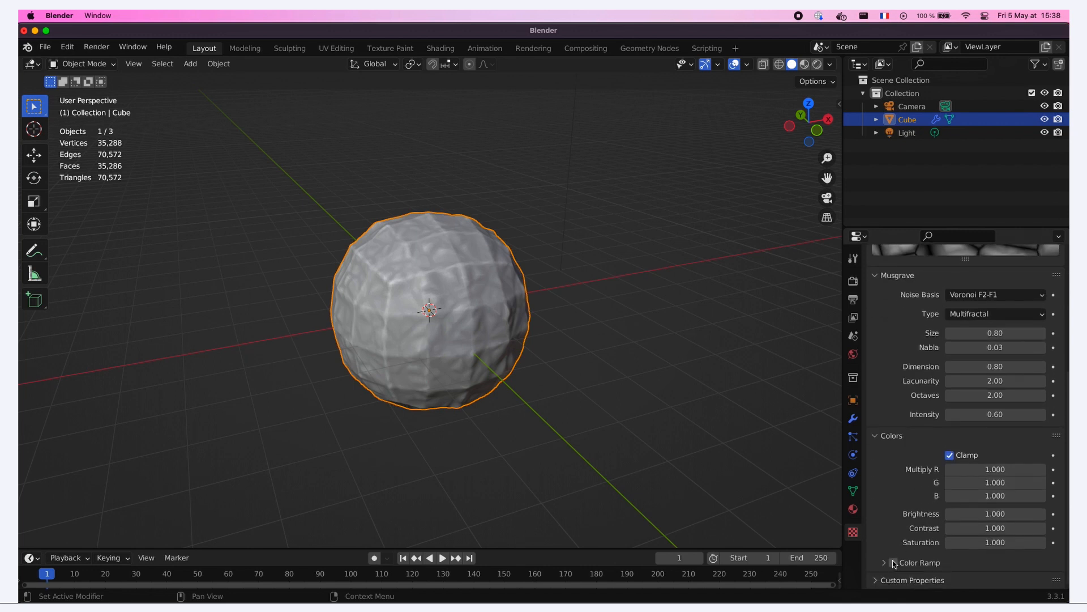
left_click(894, 564)
left_click(885, 563)
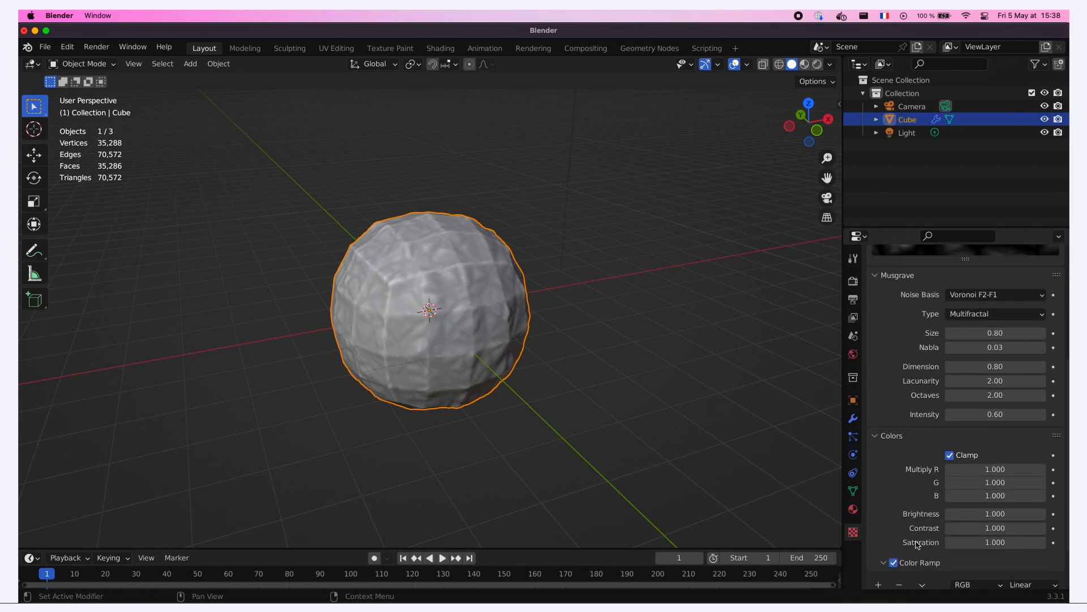
scroll(917, 544, "down", 3)
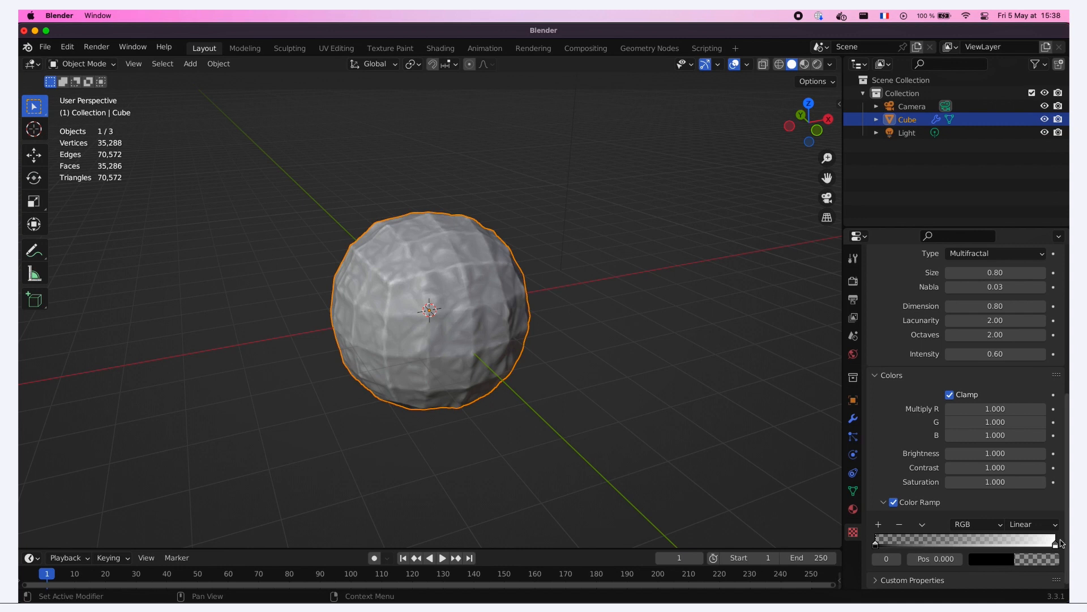
left_click_drag(1055, 545, 887, 544)
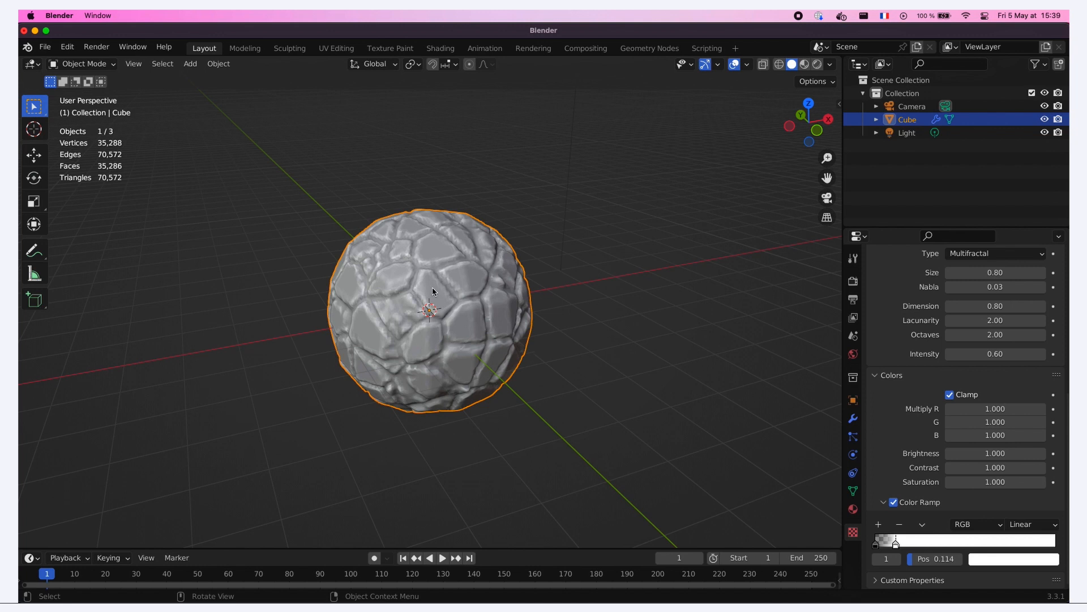
scroll(434, 291, "up", 5)
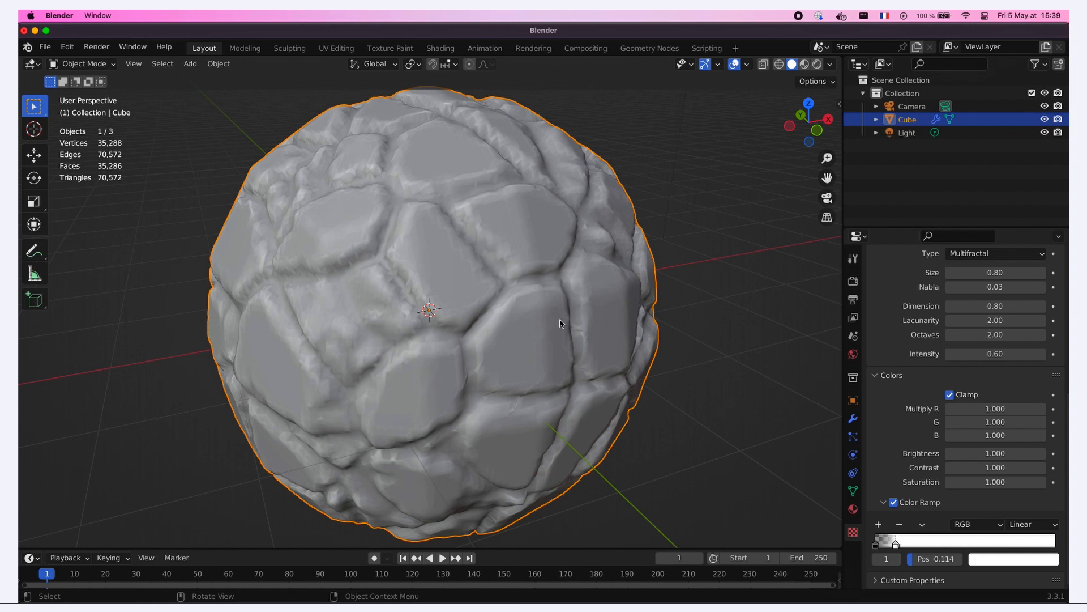
scroll(551, 346, "down", 4)
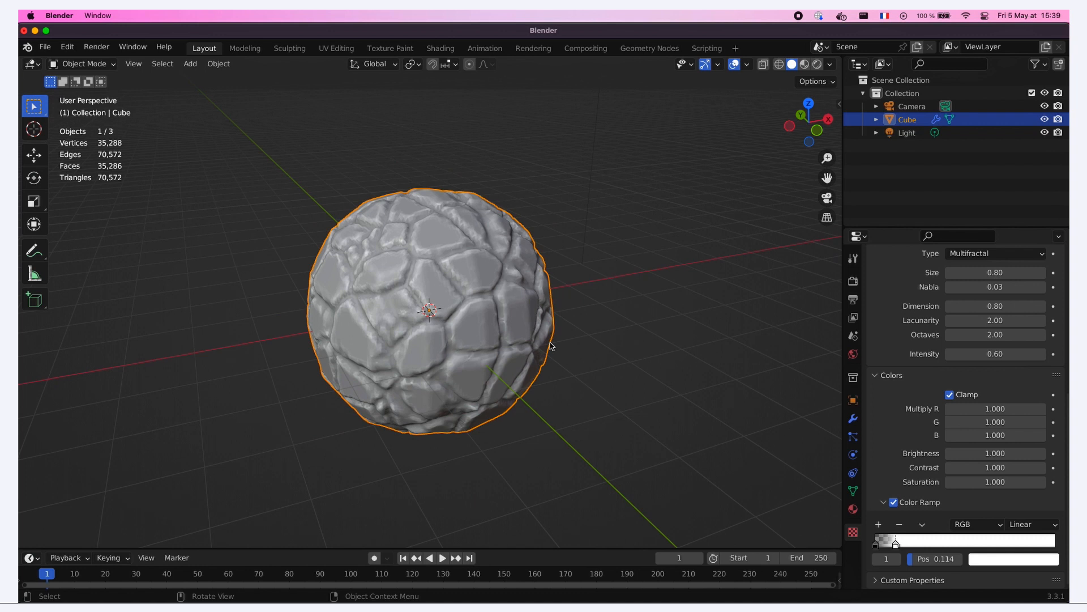
Add a Decimate modifier in Collapse mode below the Displace modifier and set its ratio to 0.1
left_click(853, 418)
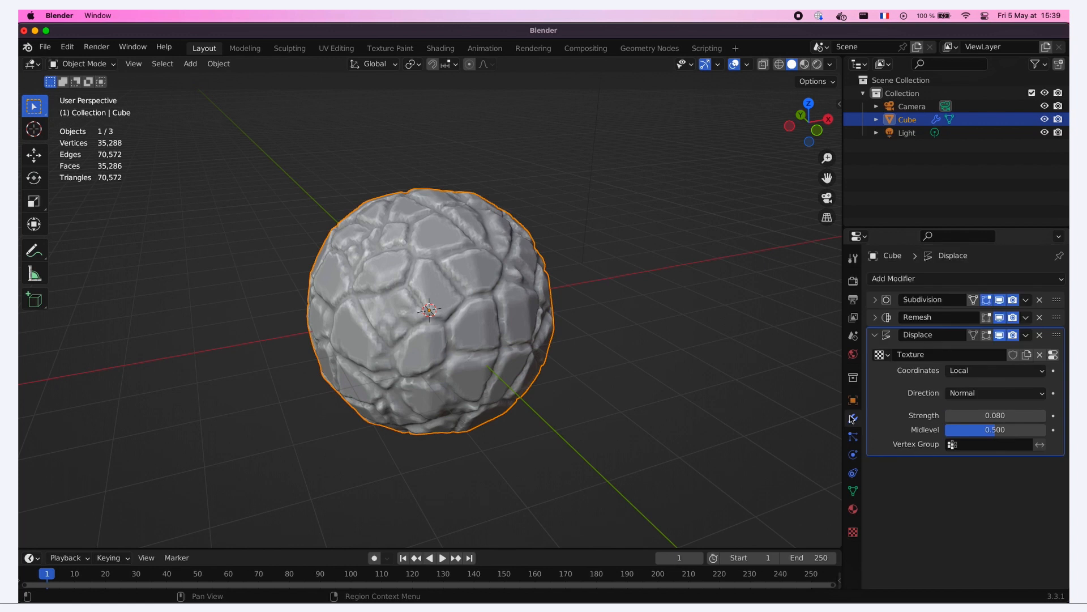
left_click(876, 335)
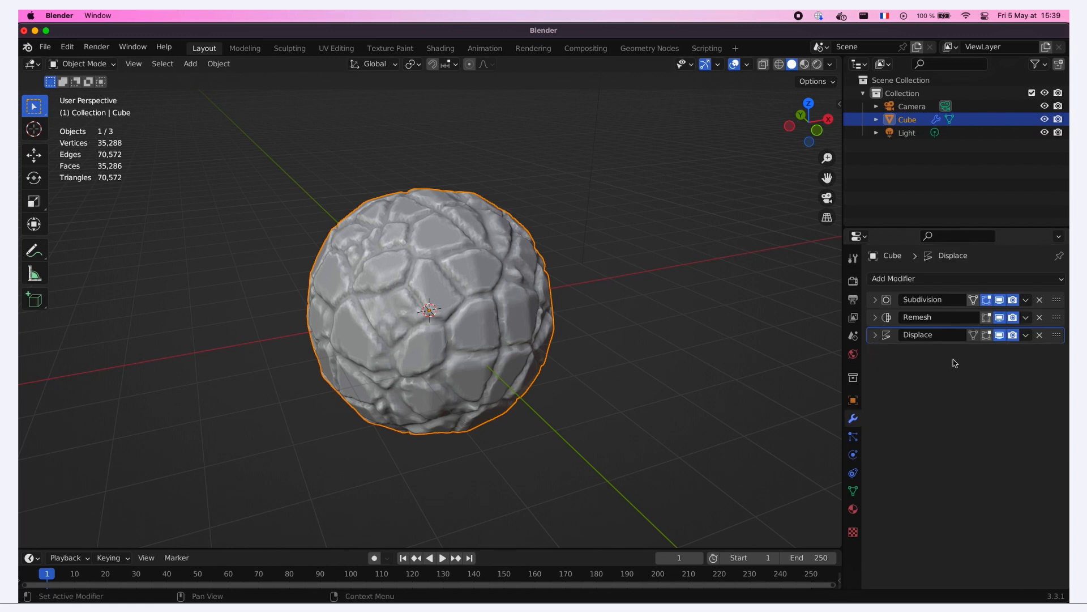
left_click(934, 279)
left_click(813, 372)
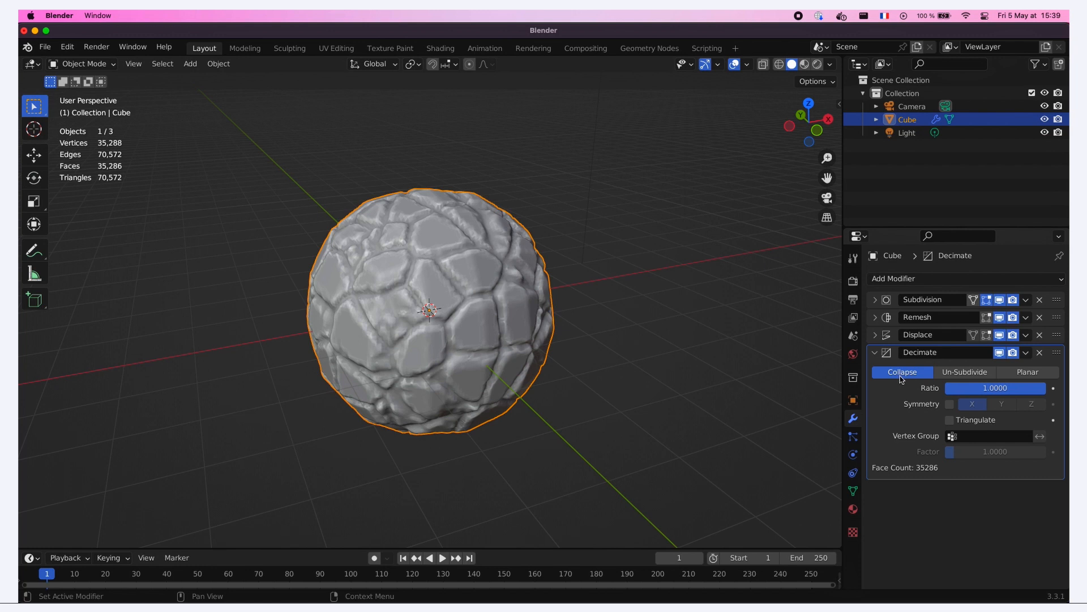
left_click(1005, 392)
type("0.1")
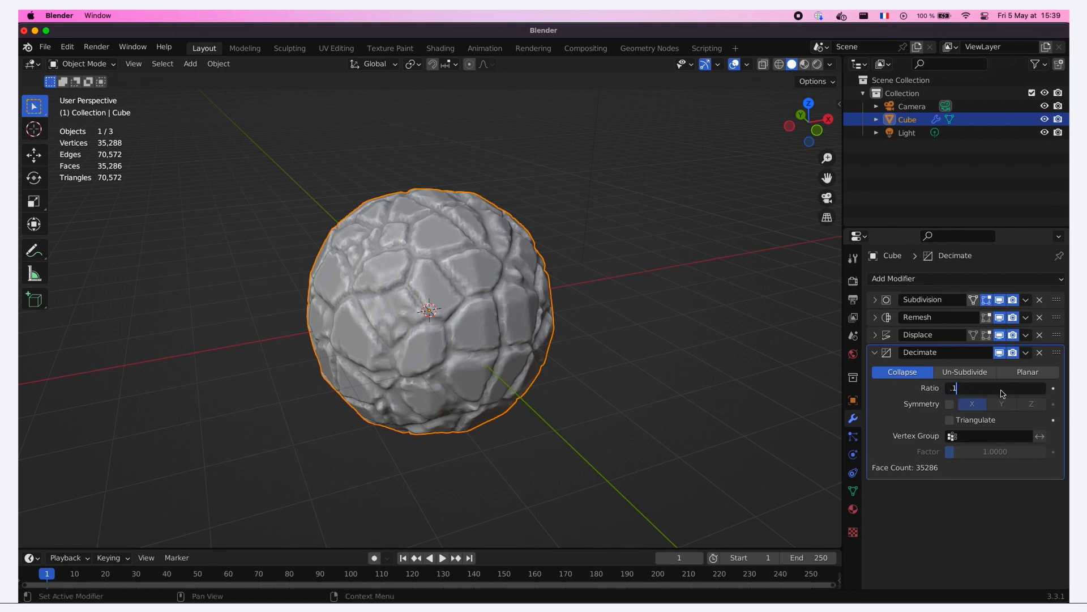
key("Return")
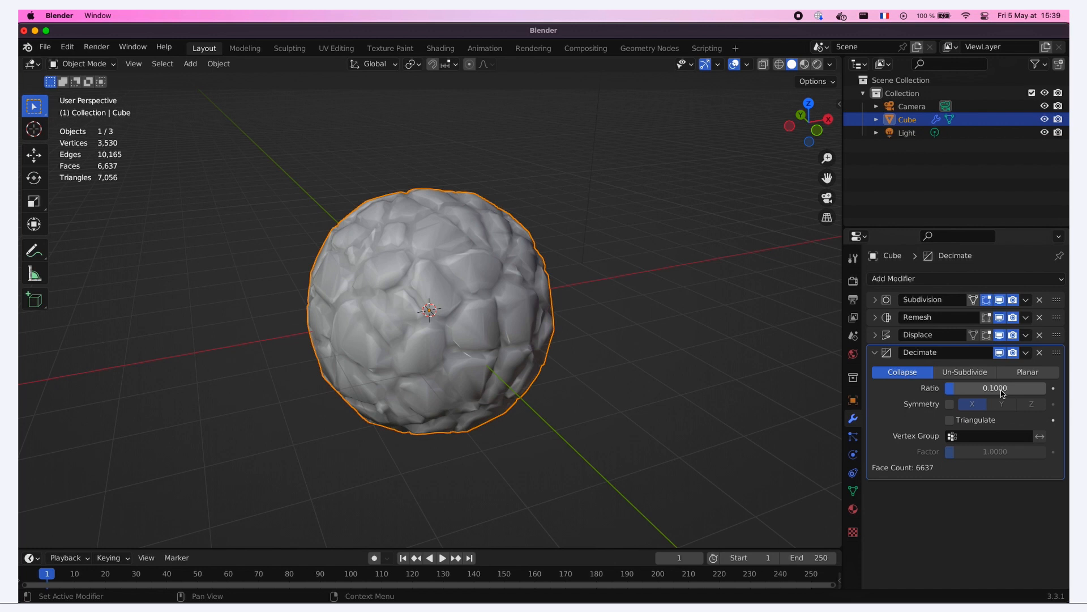
Add a Bevel modifier below the collapsed Decimate modifier and examine the beveled stone edges
left_click(875, 353)
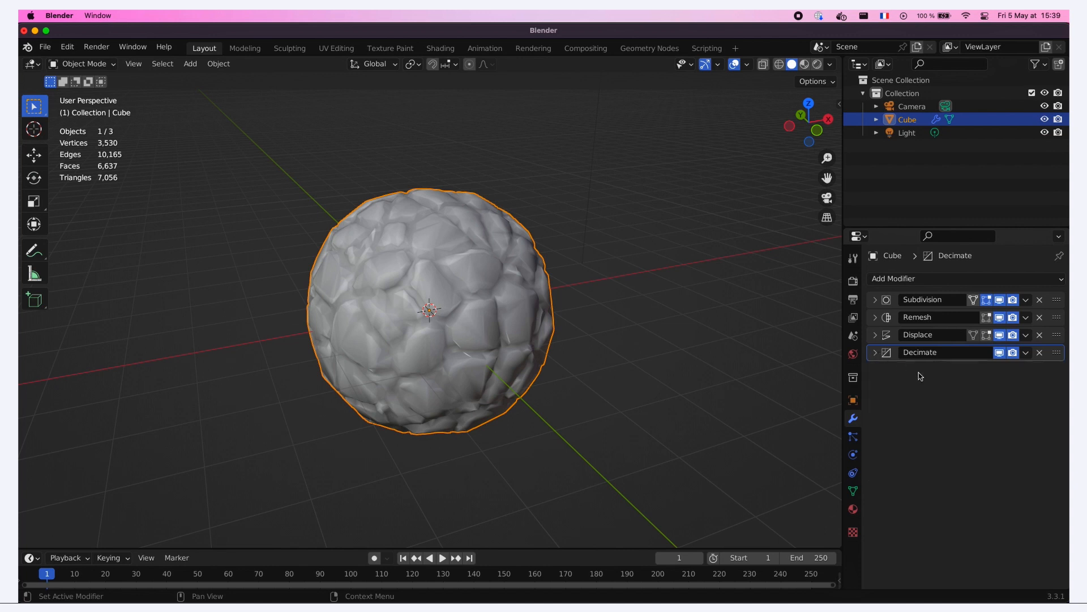
left_click(901, 279)
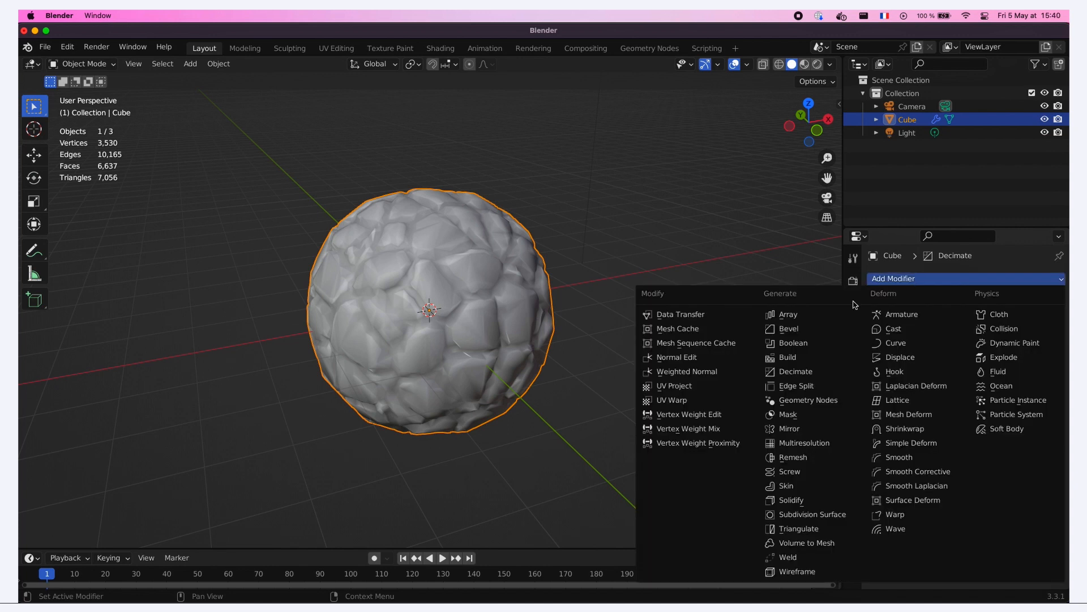
left_click(804, 330)
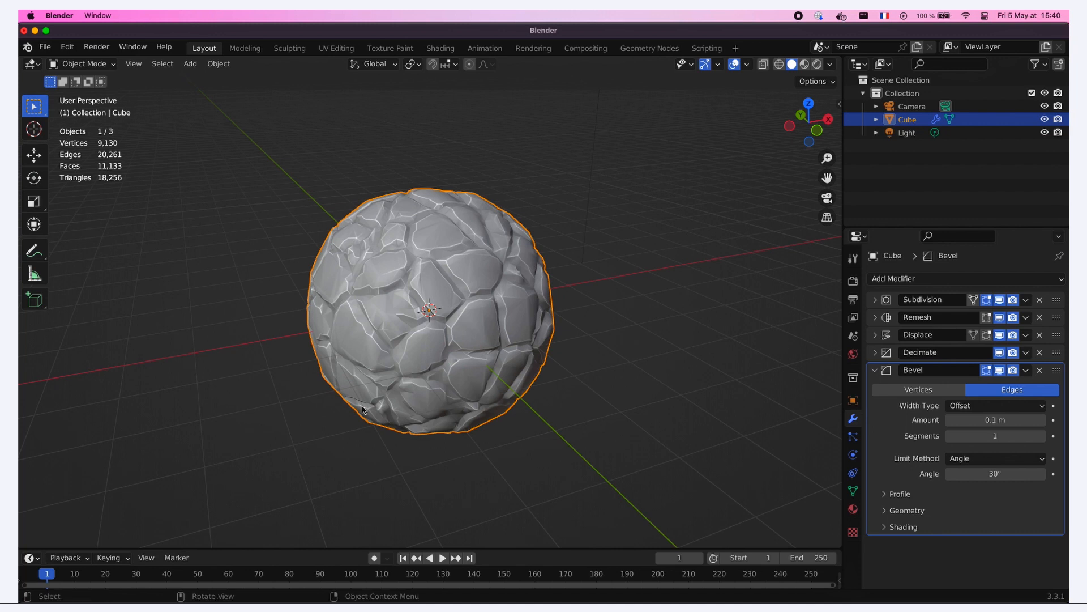
middle_click_drag(474, 366, 544, 376)
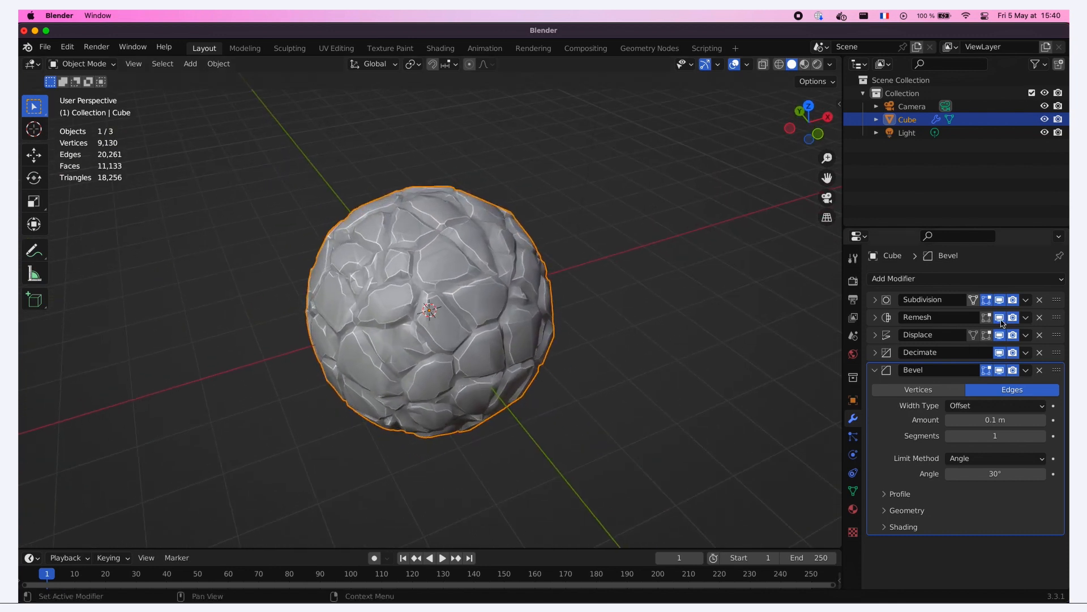
Toggle the Remesh and Subdivision modifiers' viewport display off and on, and test swapping their stack order
left_click(999, 318)
left_click(1000, 318)
left_click(1000, 300)
left_click(1000, 300)
left_click_drag(1057, 317, 1057, 295)
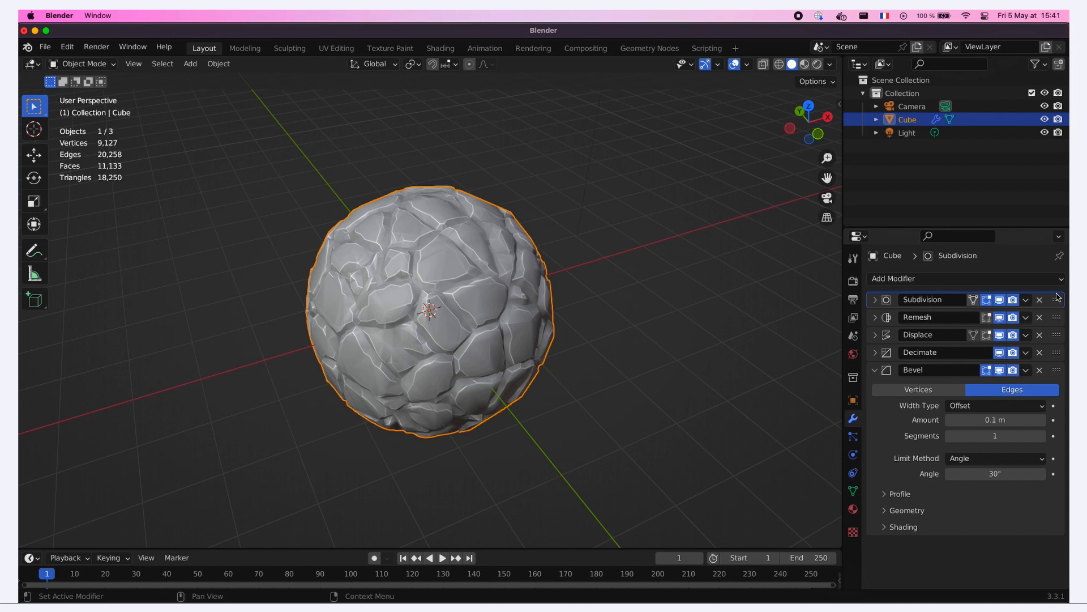
Show the Bevel modifier's options for applying, duplicating or moving it
left_click(1026, 371)
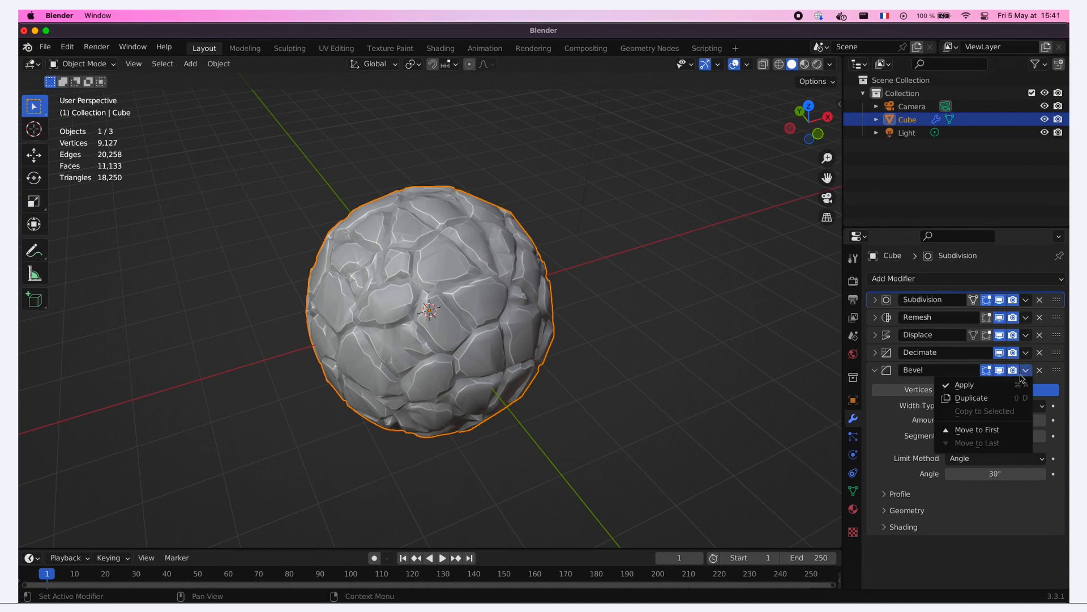